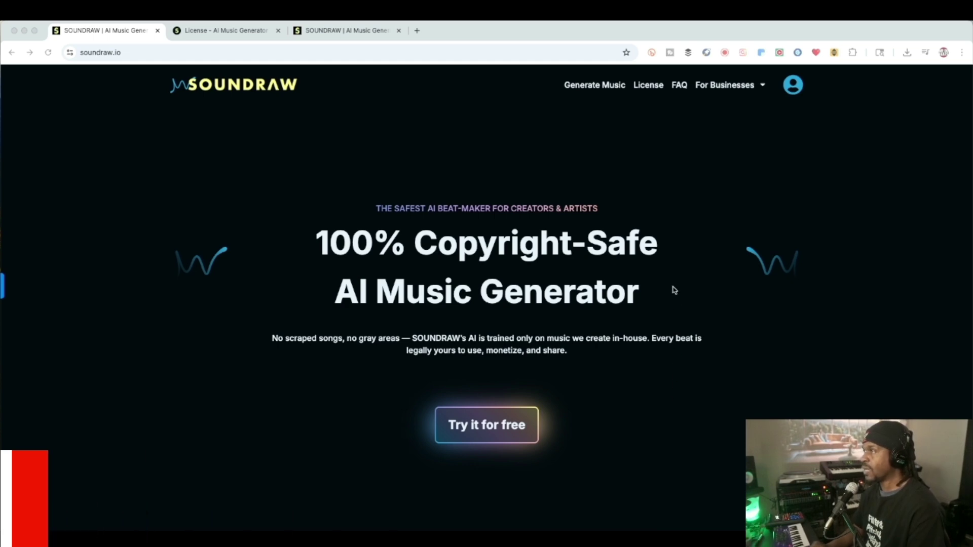
- Open the music generator, review the track length choices and toggle the Slow (<100 bpm) tempo option
left_click(592, 87)
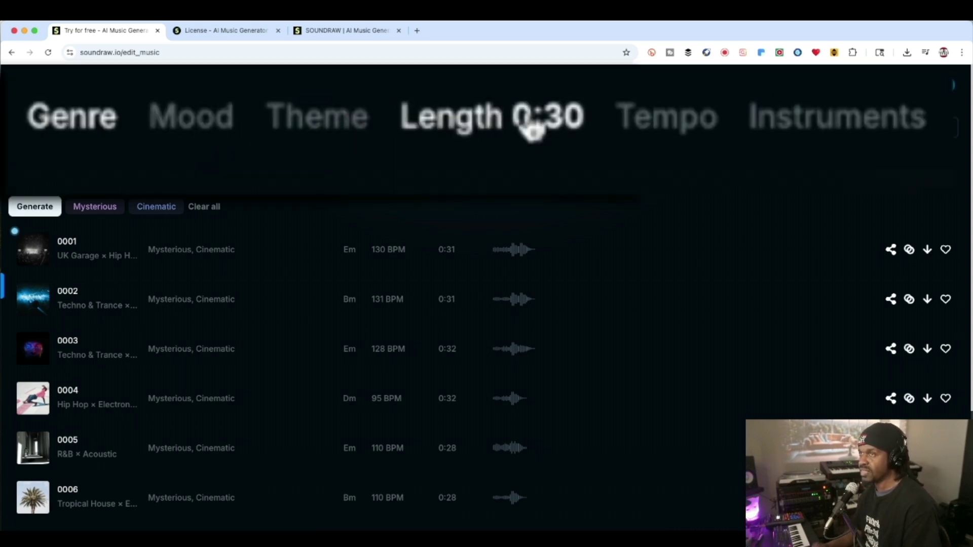
left_click(166, 128)
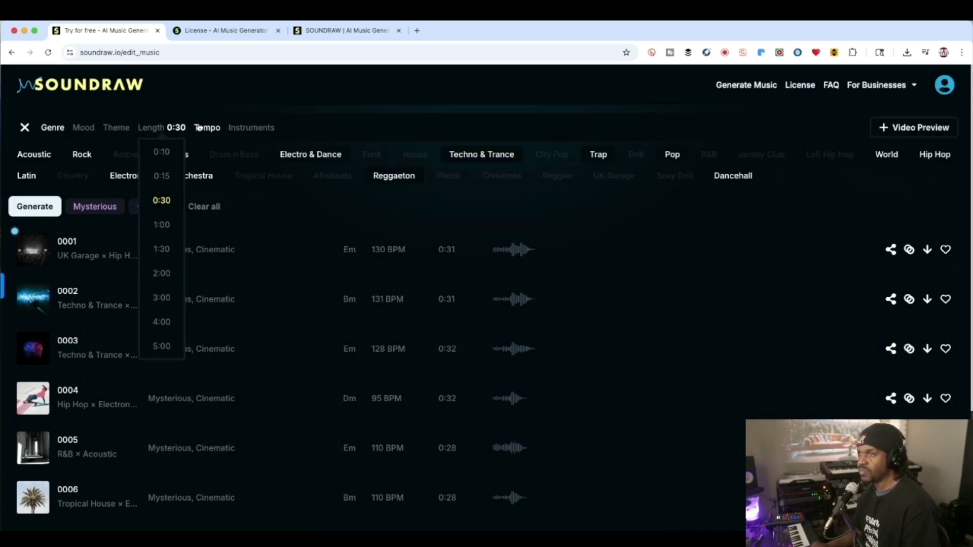
left_click(168, 128)
left_click(207, 129)
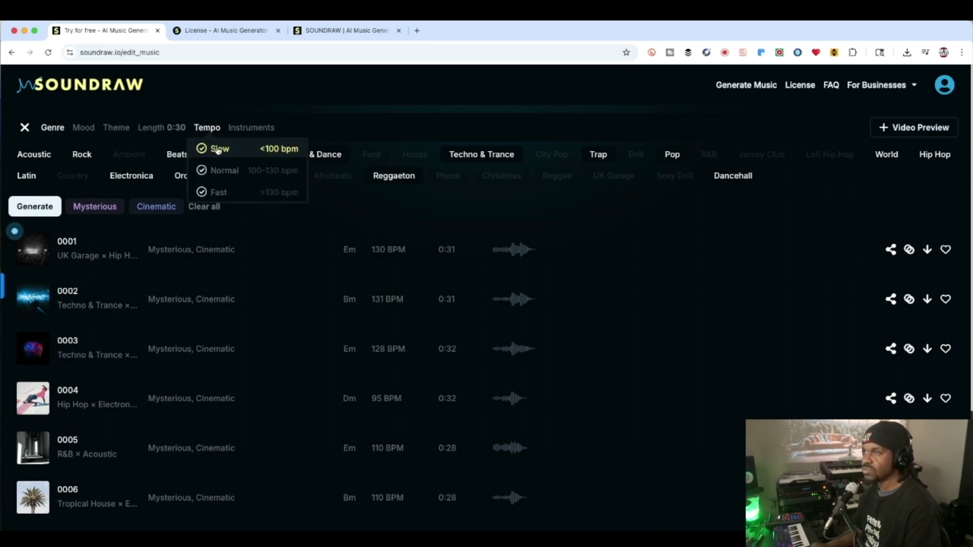
left_click(218, 149)
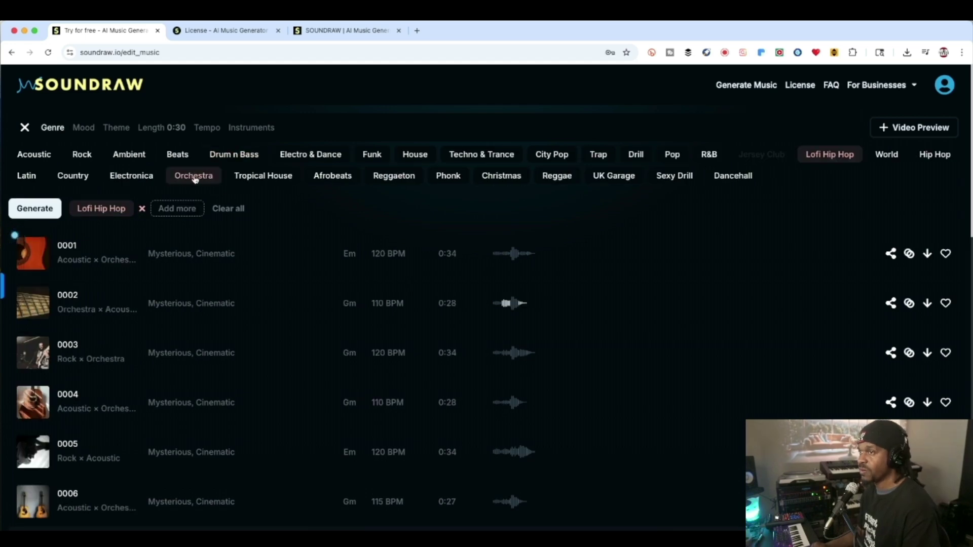
- Add the Orchestra genre and the Cinematic theme to the music filters, and toggle the Keyboard instrument option
left_click(195, 178)
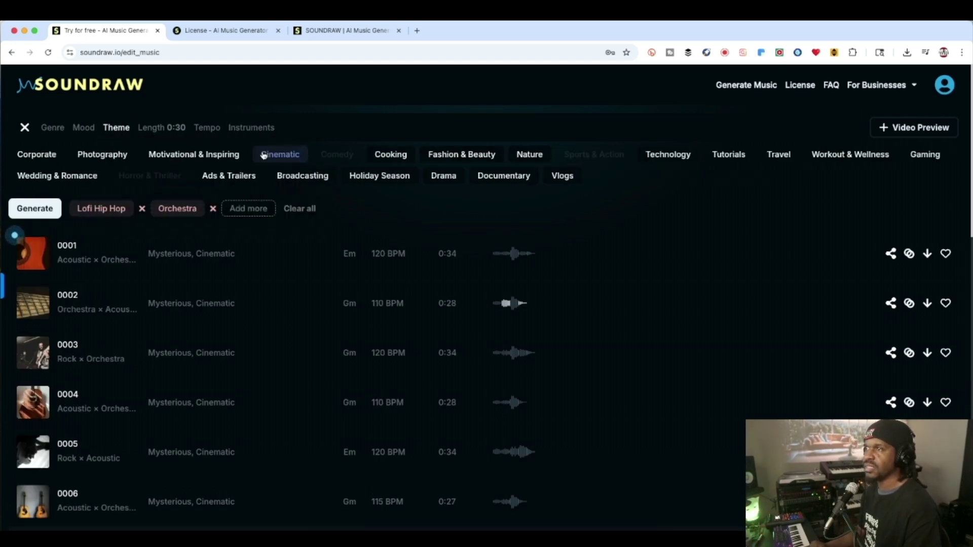
left_click(271, 159)
left_click(250, 128)
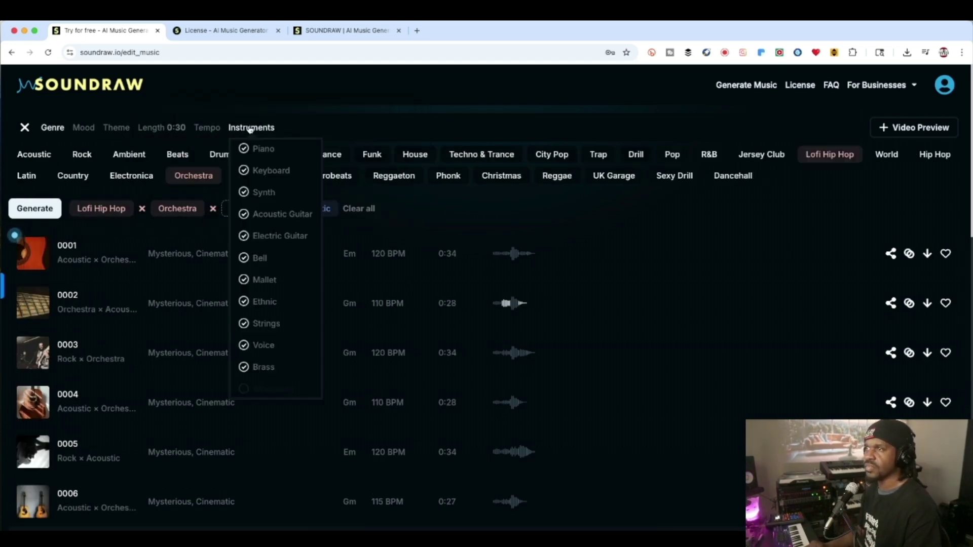
left_click(245, 171)
left_click(216, 101)
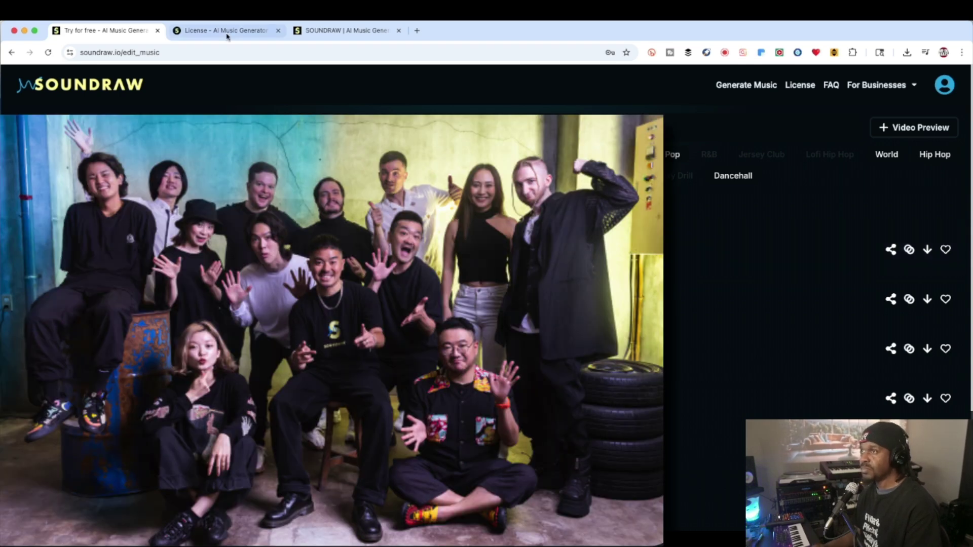
- Read the full Legal & Ethical entry in the Copyright Protection section of the license page
left_click(235, 31)
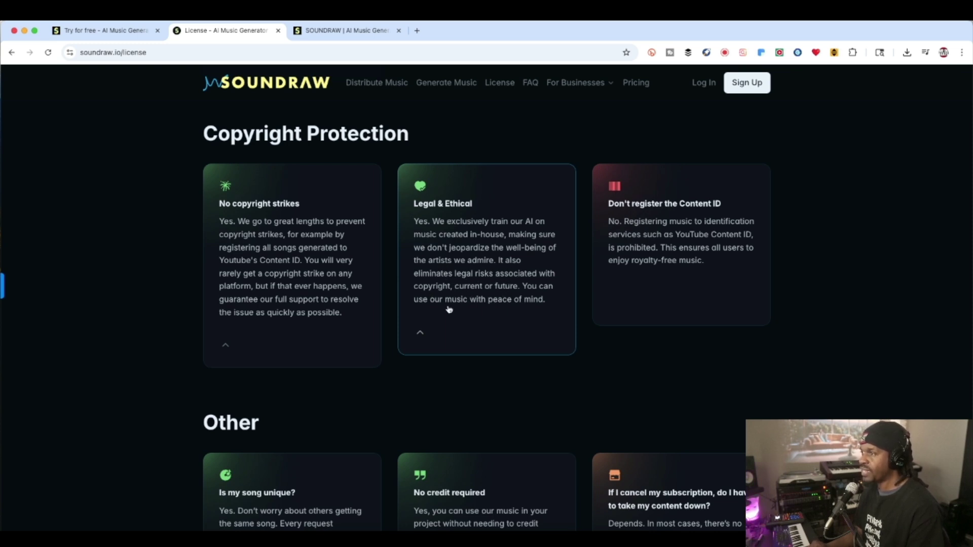
left_click(421, 331)
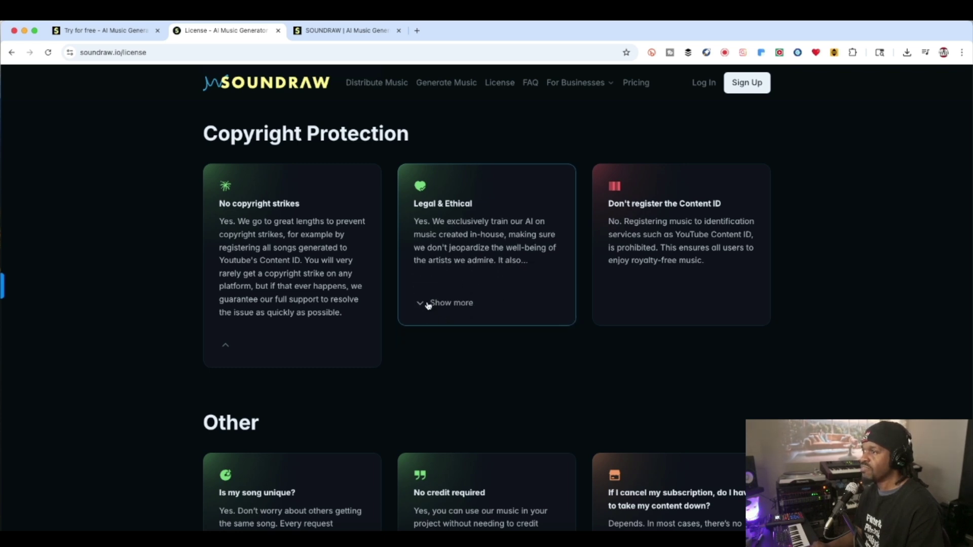
left_click(427, 303)
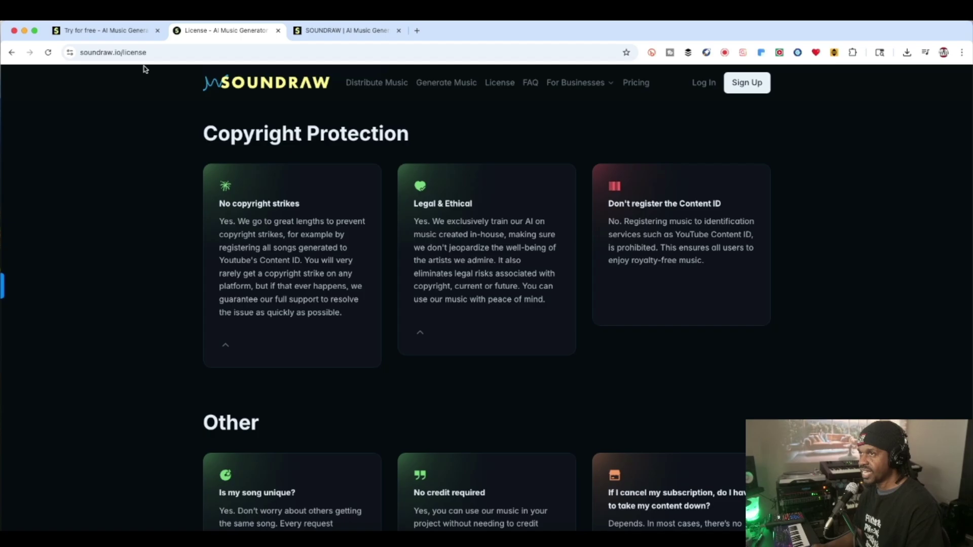
- Return to the music generator and preview the generated tracks 0001 and 0003
left_click(101, 31)
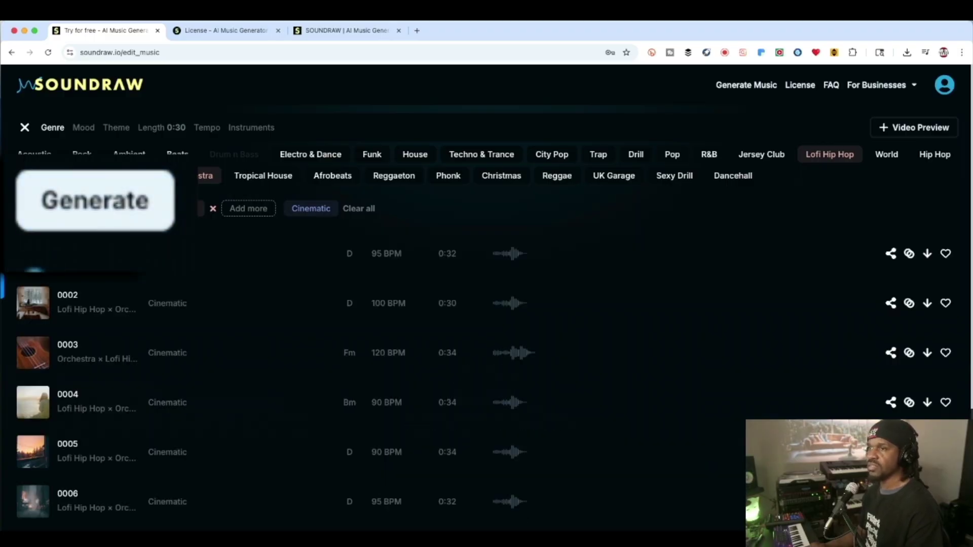
left_click(33, 255)
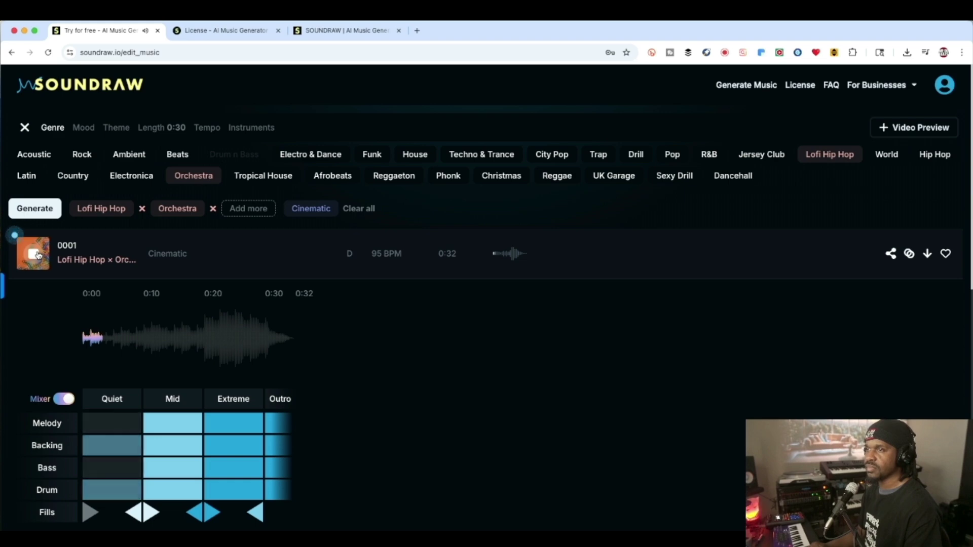
mouse_move(161, 342)
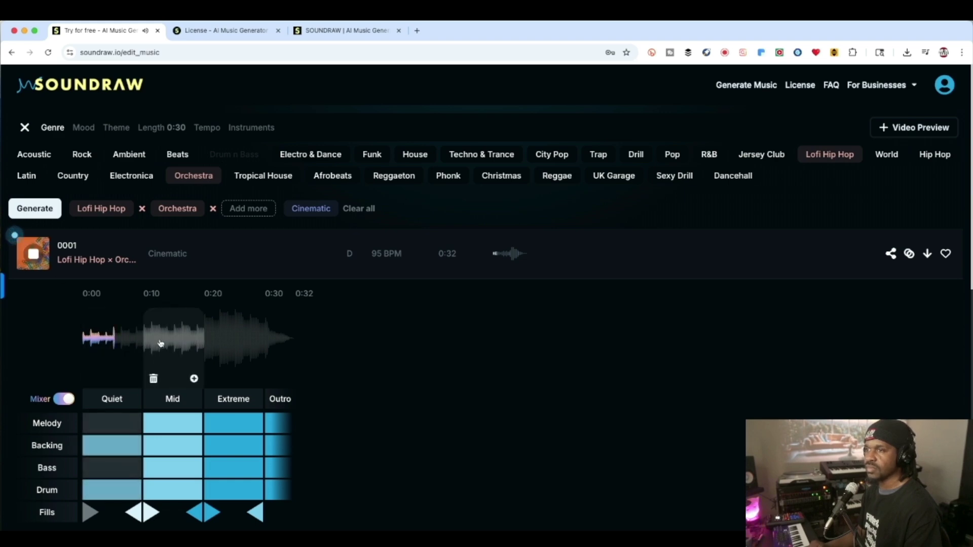
scroll(161, 341, "down", 5)
left_click(45, 315)
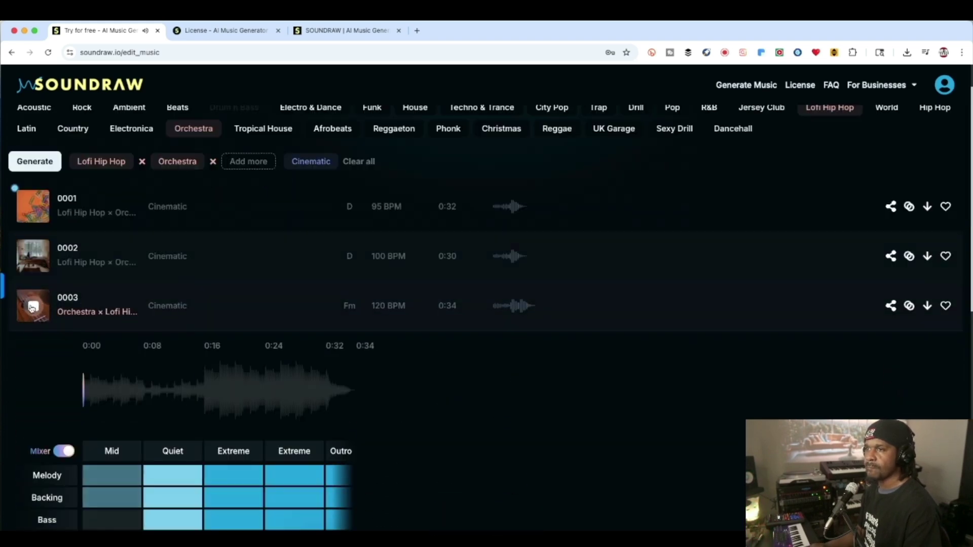
- Audition the opening Mid section and the first Extreme section of track 0003
scroll(226, 426, "down", 2)
scroll(226, 426, "down", 1)
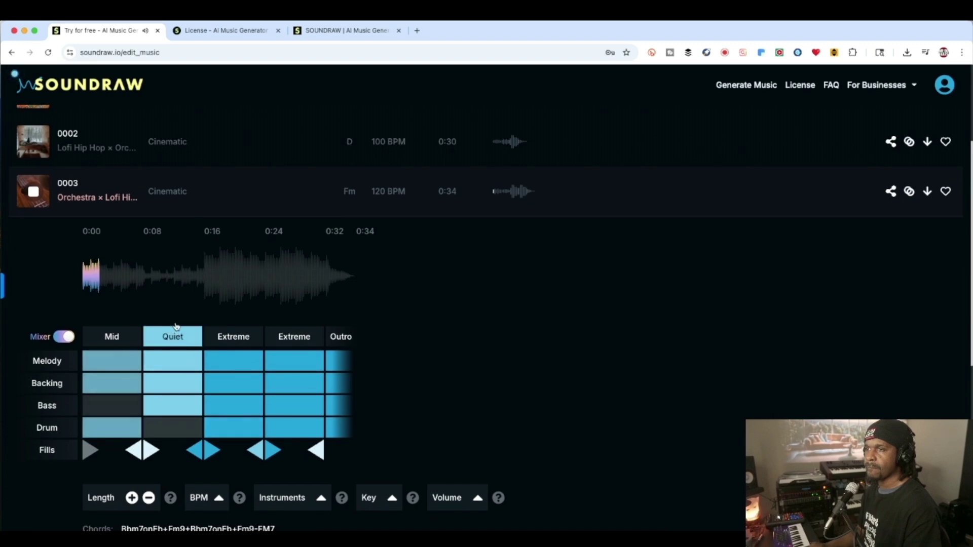
mouse_move(119, 276)
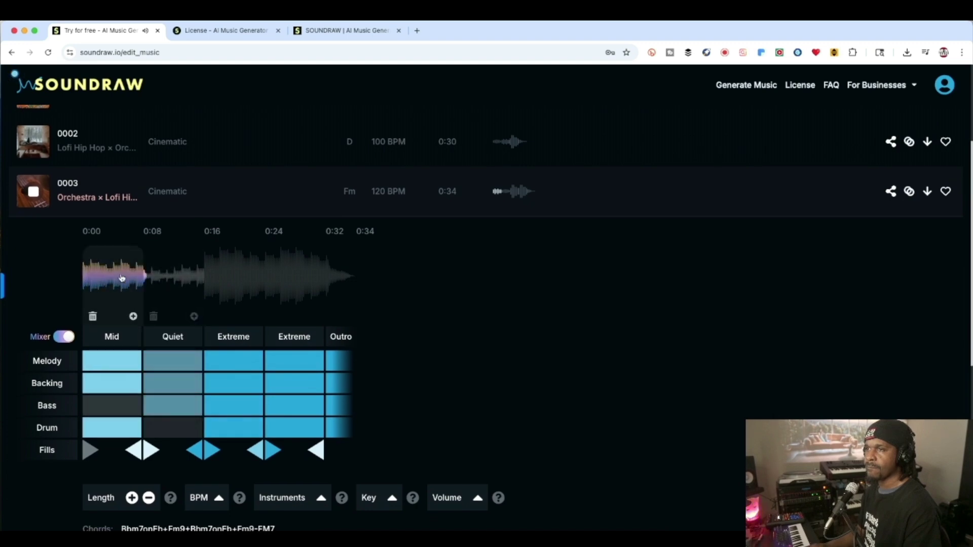
left_click(120, 277)
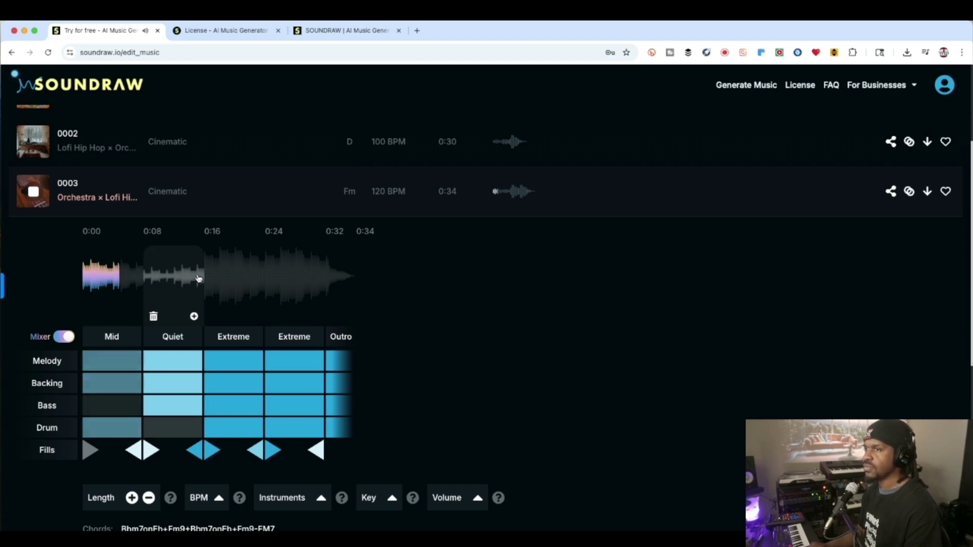
left_click(231, 275)
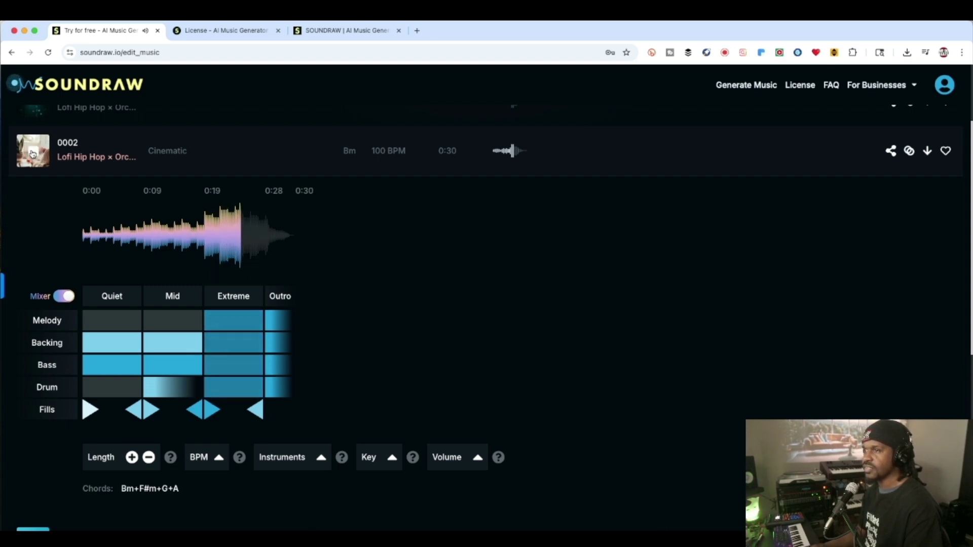
- Lower track 0002's Backing volume slightly, set Bass, Drum, FF and FE to minimum, and play its Extreme section
left_click(31, 153)
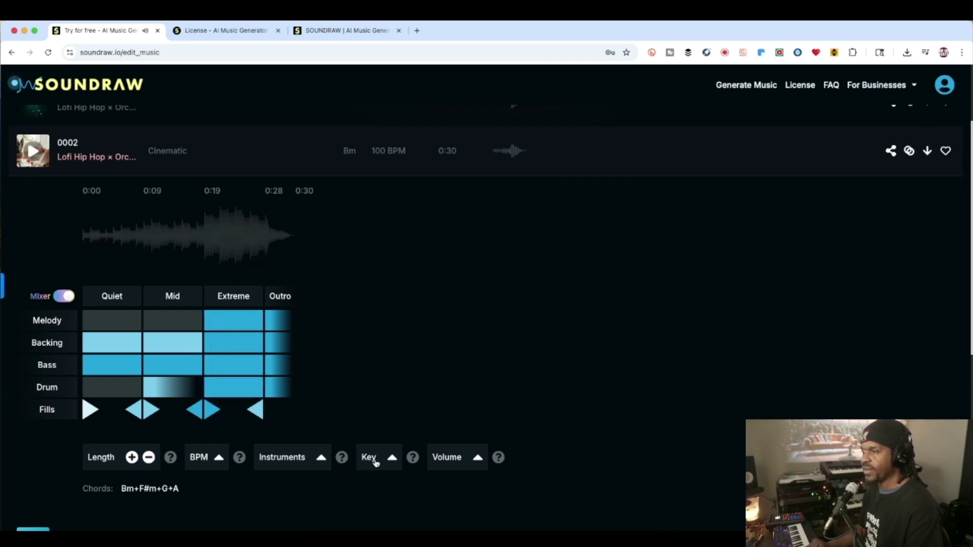
left_click(447, 480)
left_click_drag(568, 185, 560, 185)
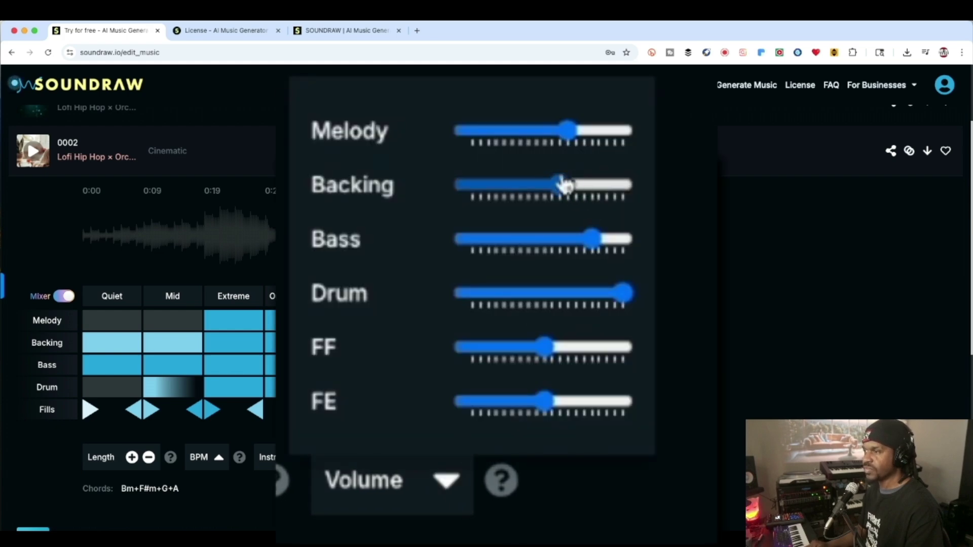
left_click_drag(592, 239, 369, 260)
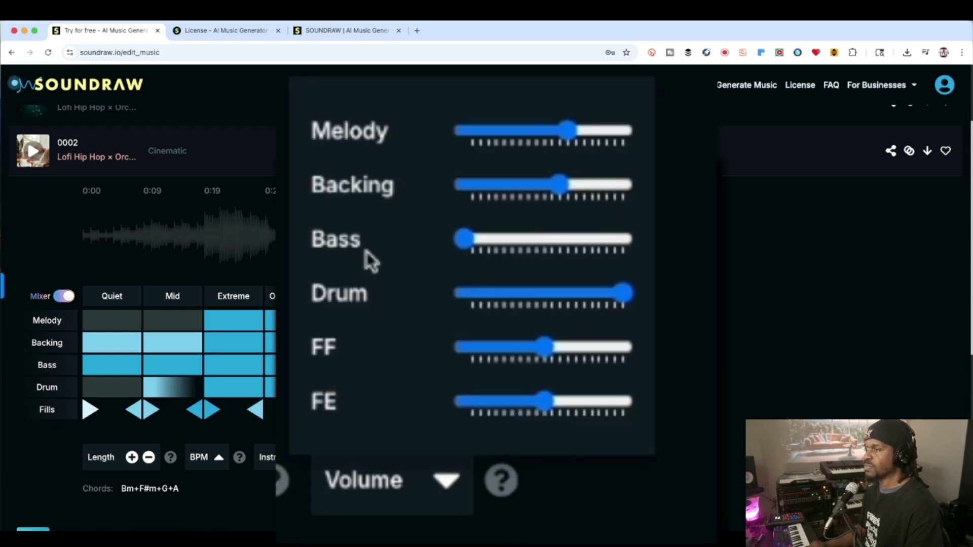
left_click_drag(625, 293, 464, 294)
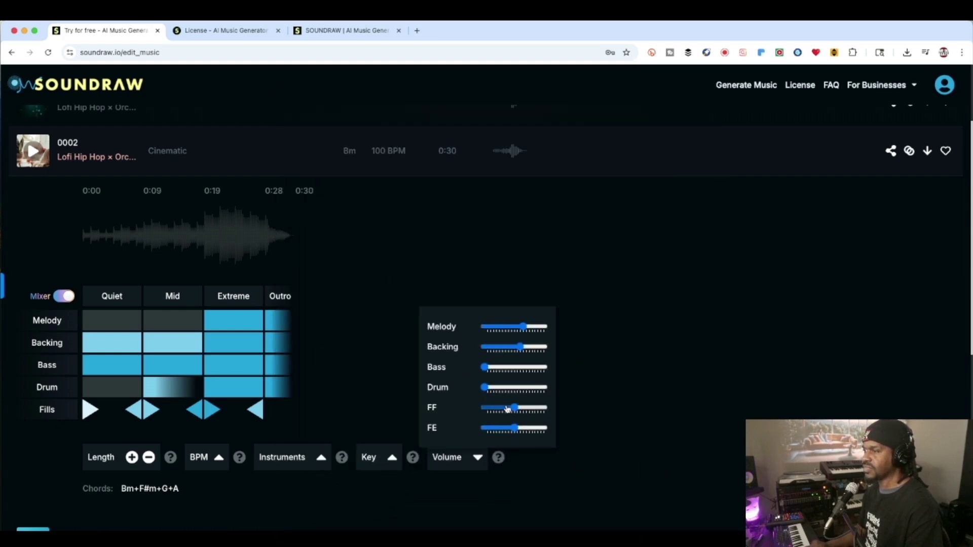
left_click(238, 234)
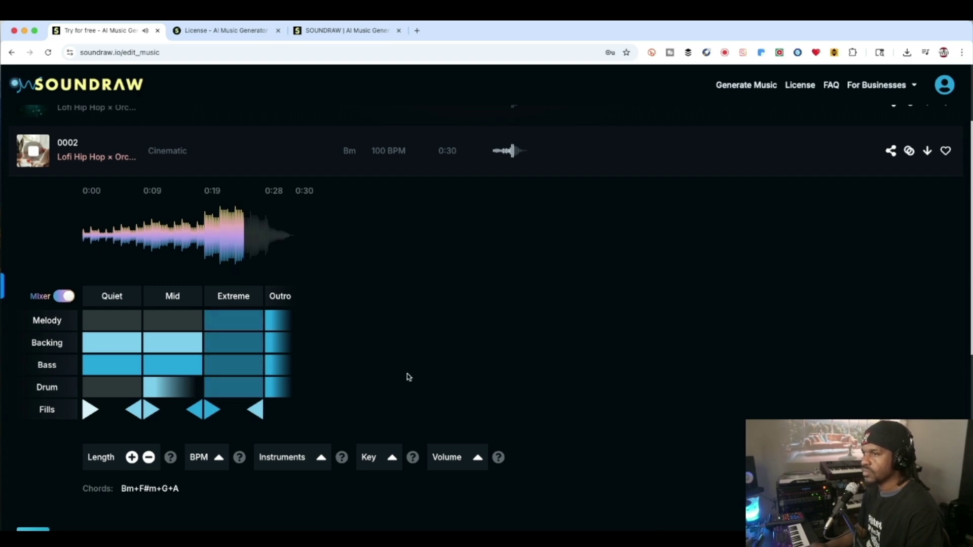
- Reduce track 0002's Backing volume further and change the track's key to Am
left_click(478, 458)
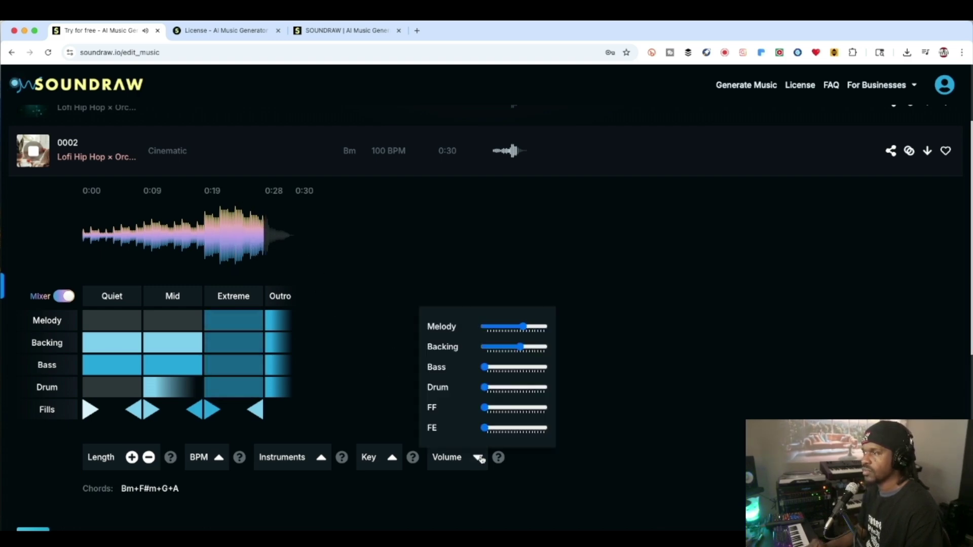
left_click(506, 347)
left_click(236, 227)
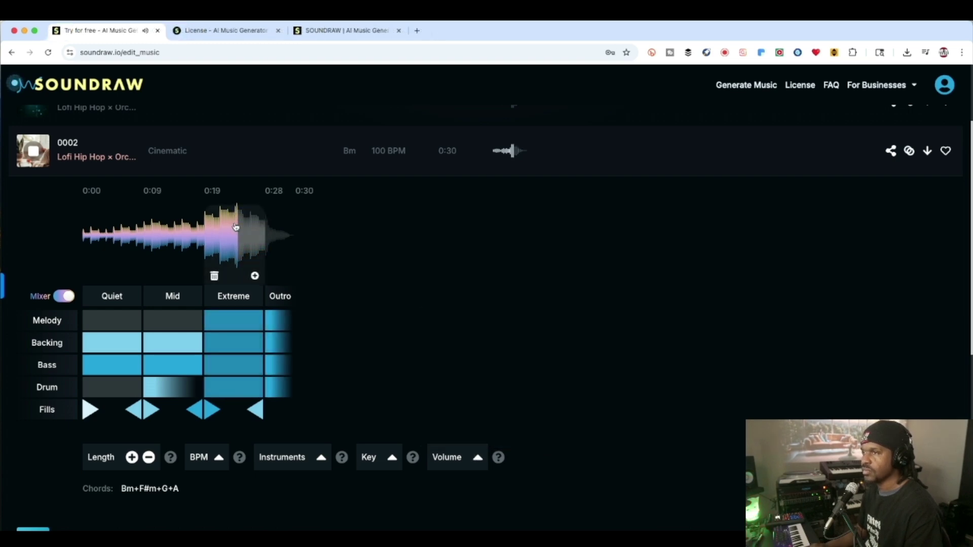
left_click(392, 459)
left_click(420, 338)
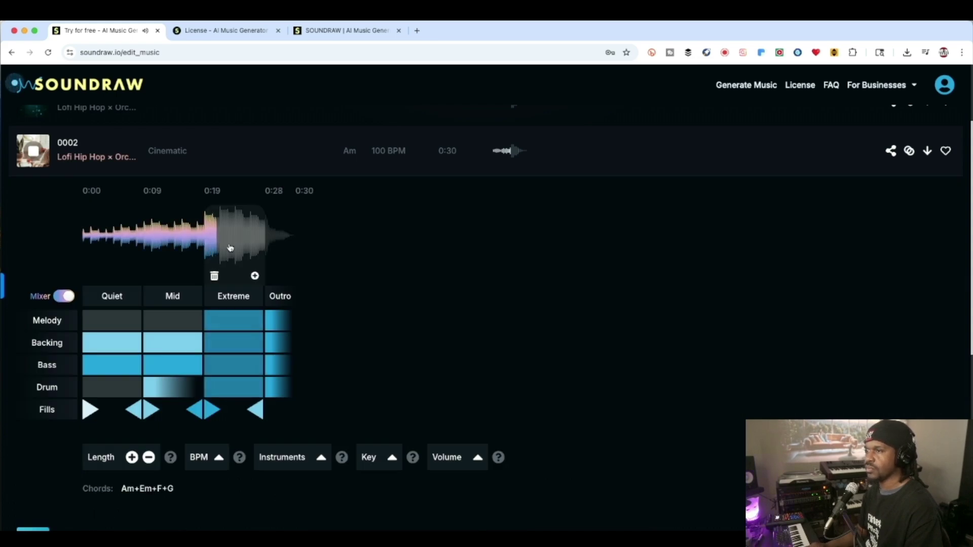
- Play track 0005 and listen through its sections while reviewing its mixer blocks and chords
scroll(474, 298, "down", 1)
scroll(402, 324, "down", 5)
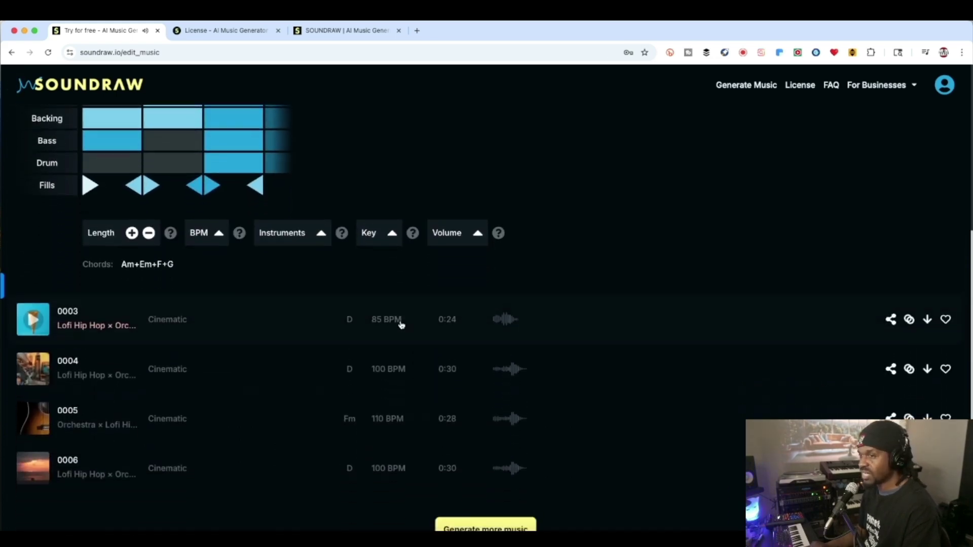
left_click(194, 385)
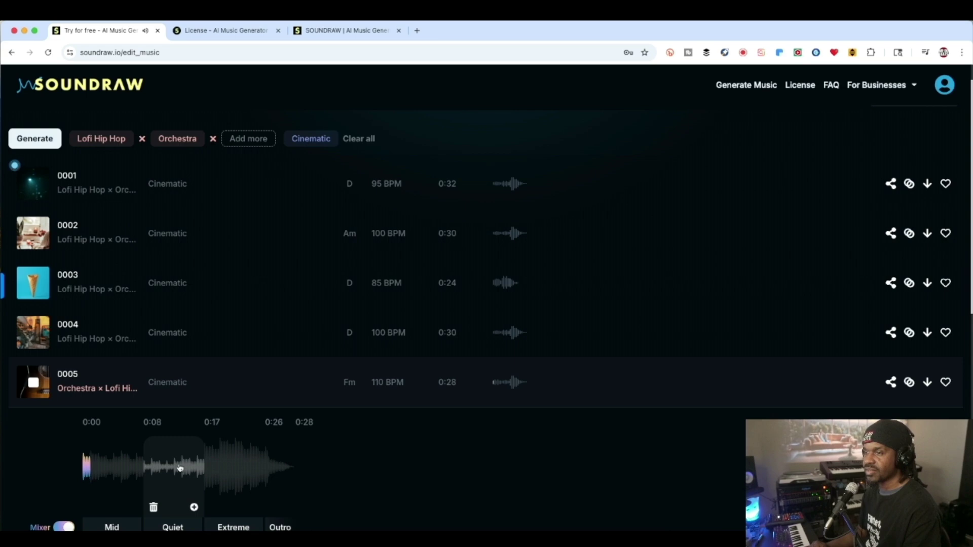
scroll(188, 467, "down", 1)
scroll(187, 466, "up", 1)
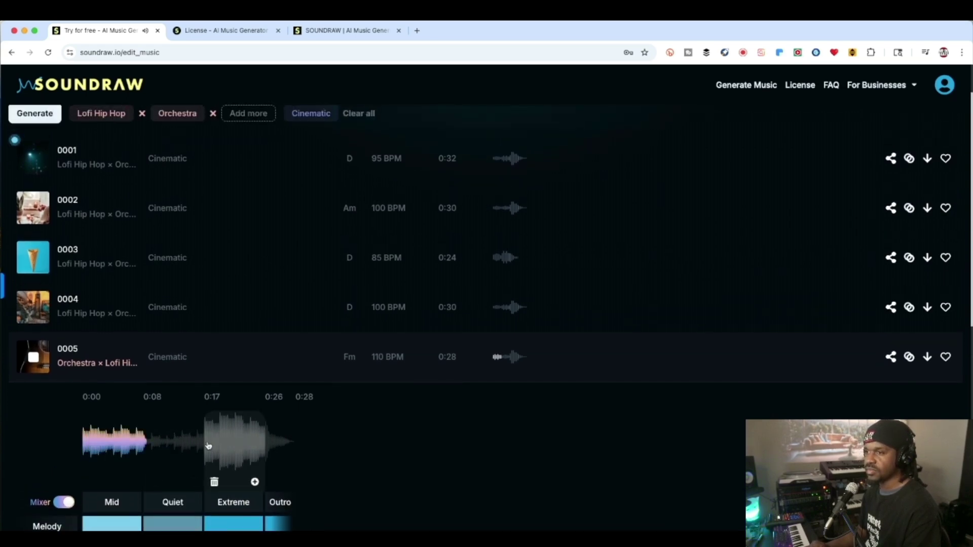
scroll(229, 447, "down", 3)
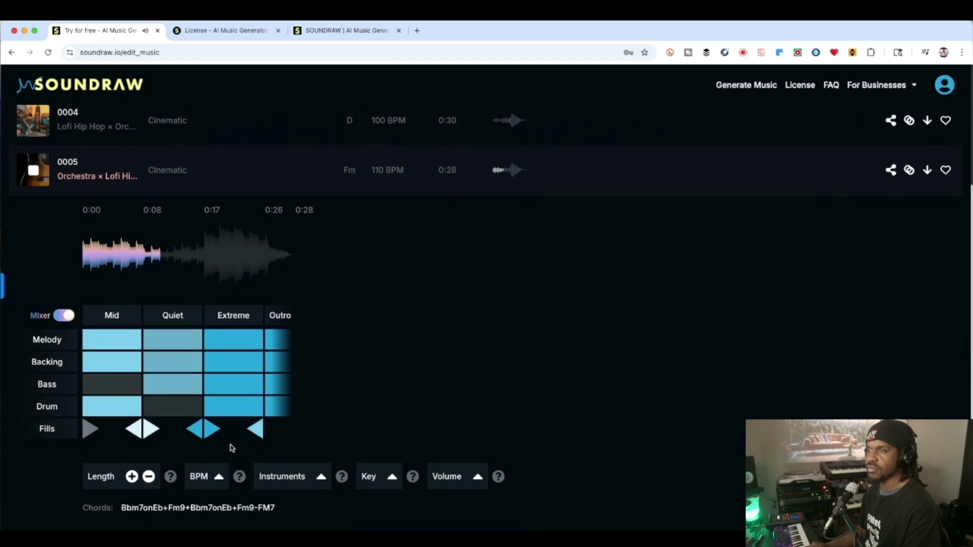
scroll(351, 346, "up", 1)
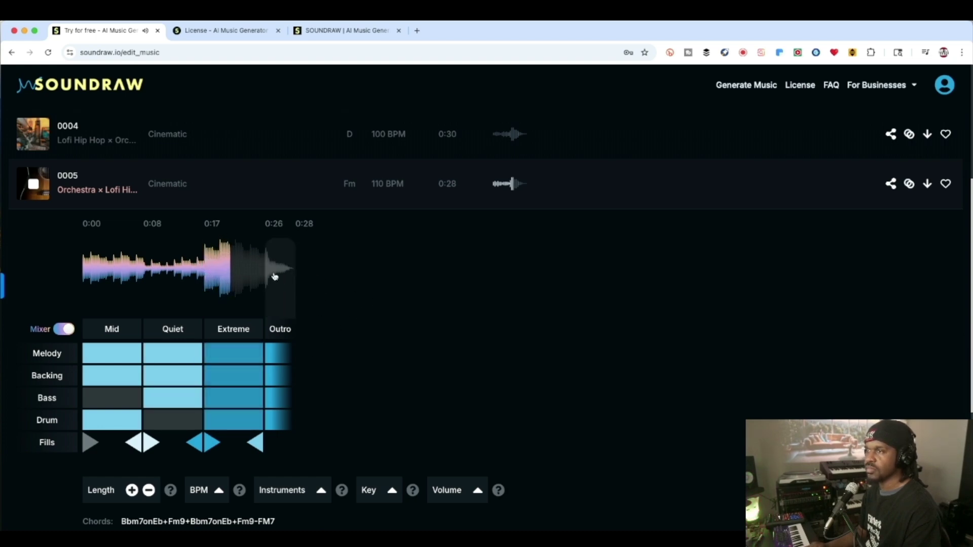
mouse_move(254, 274)
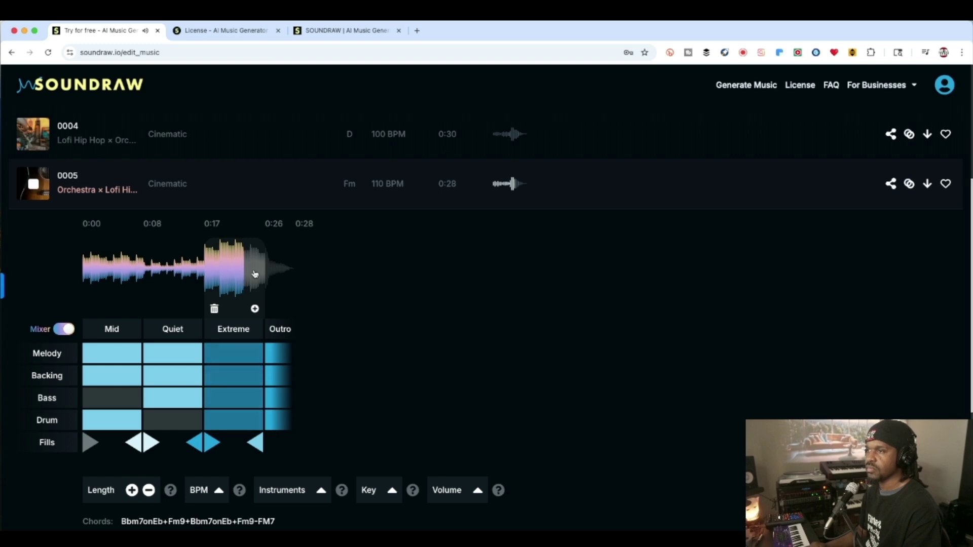
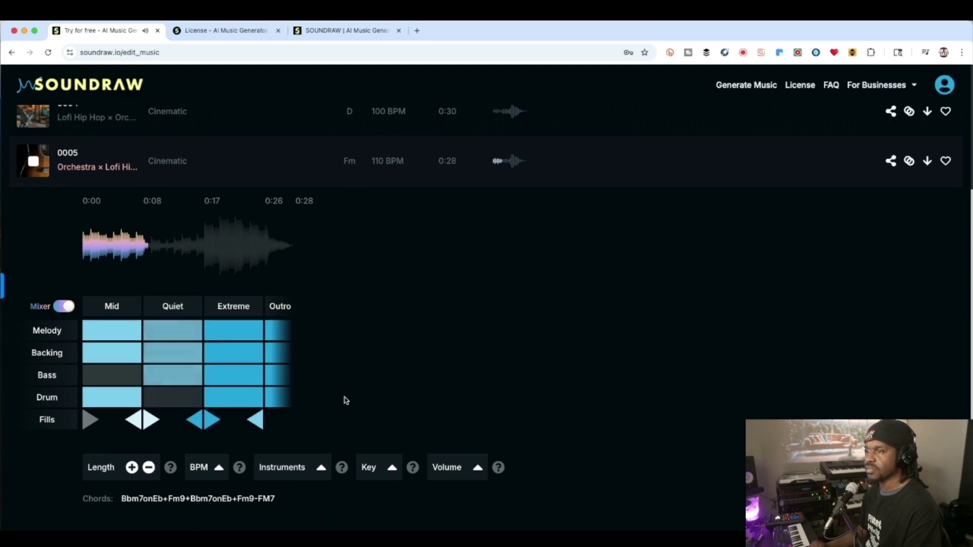
- Set track 0005's FE, FF, Drum, Bass and Melody volumes to minimum and raise its Backing volume
left_click(477, 467)
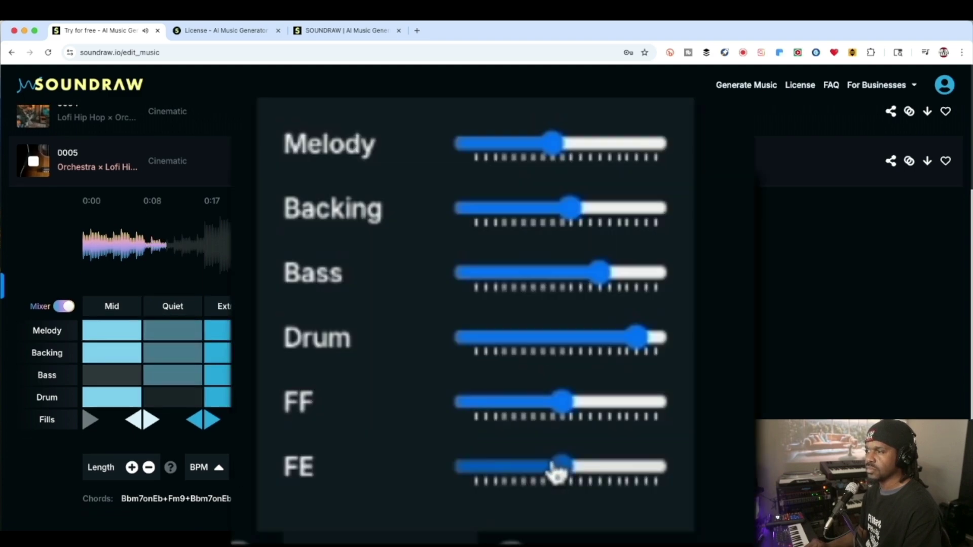
left_click_drag(513, 438, 454, 437)
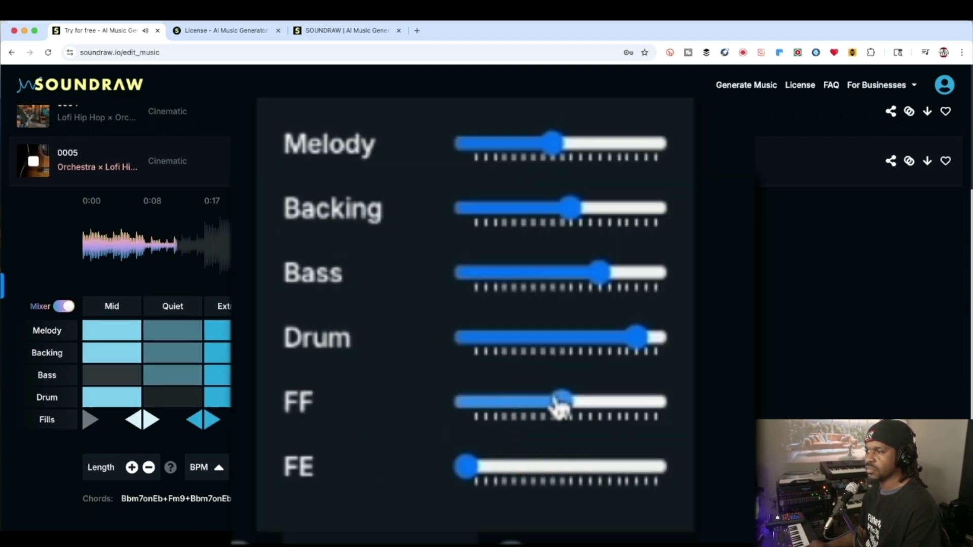
left_click_drag(560, 403, 369, 423)
left_click_drag(637, 337, 397, 362)
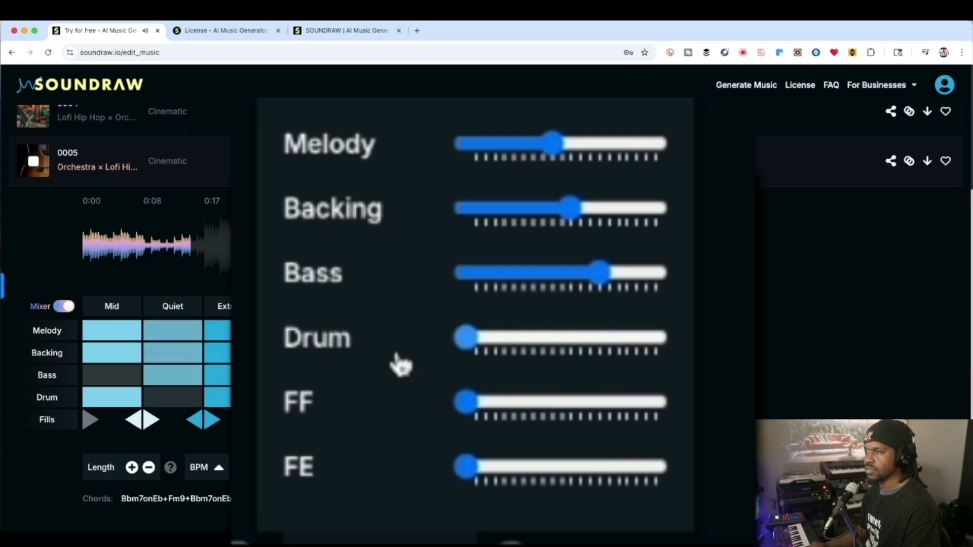
left_click_drag(610, 278, 437, 300)
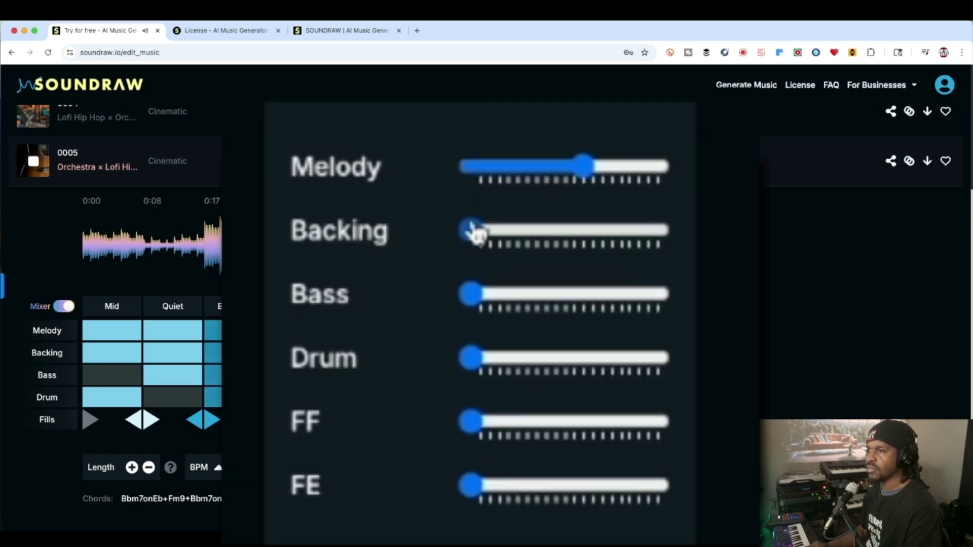
left_click_drag(484, 357, 405, 336)
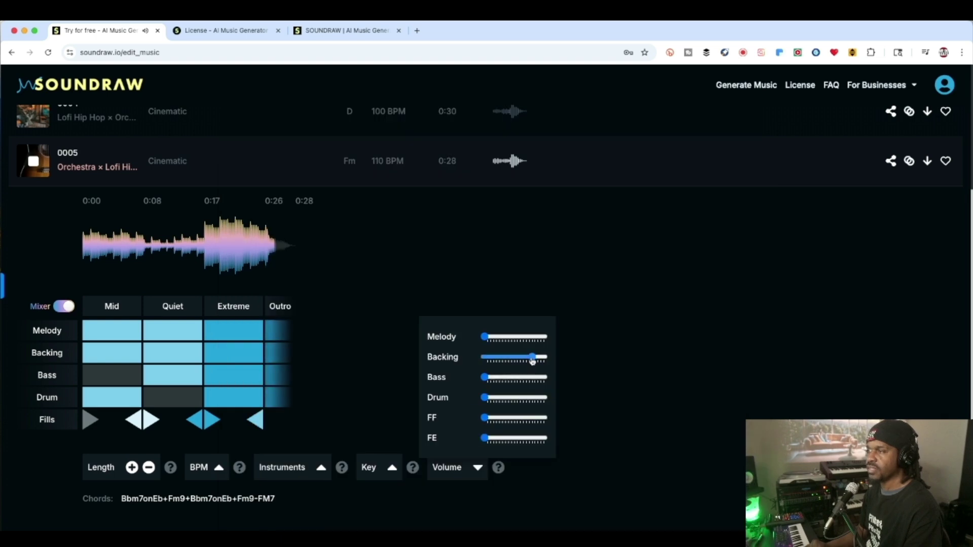
left_click(436, 405)
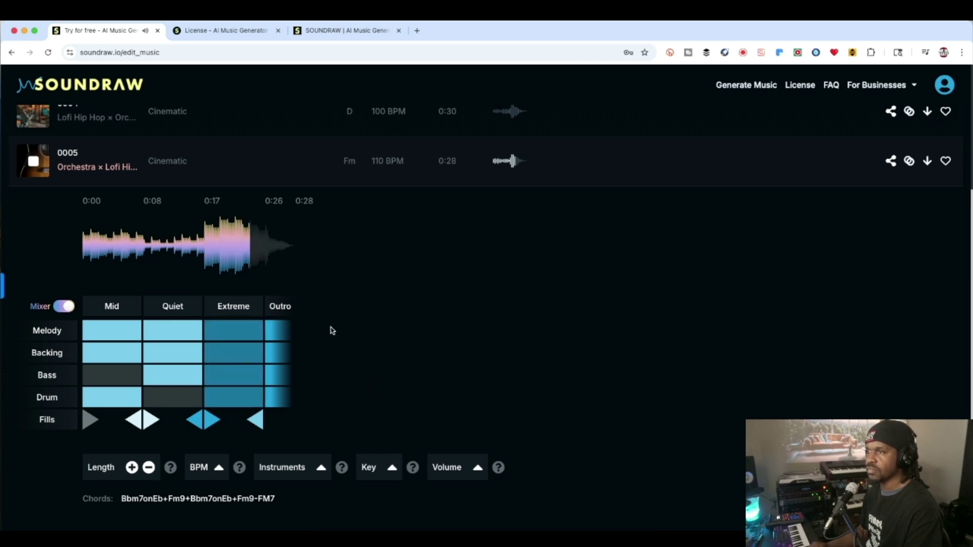
- Lengthen track 0005 by one Extreme section and cycle its opening Mid section through the other energy levels
left_click(132, 468)
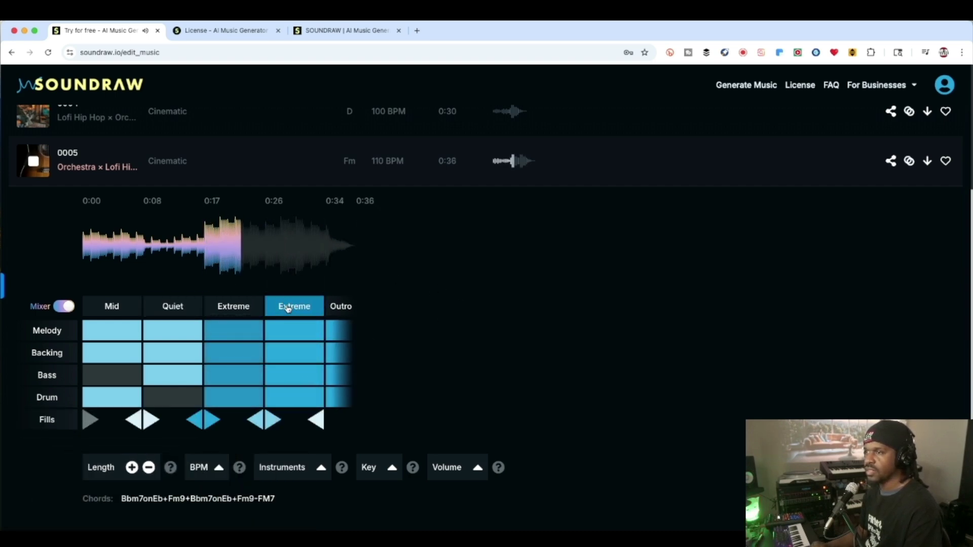
mouse_move(221, 255)
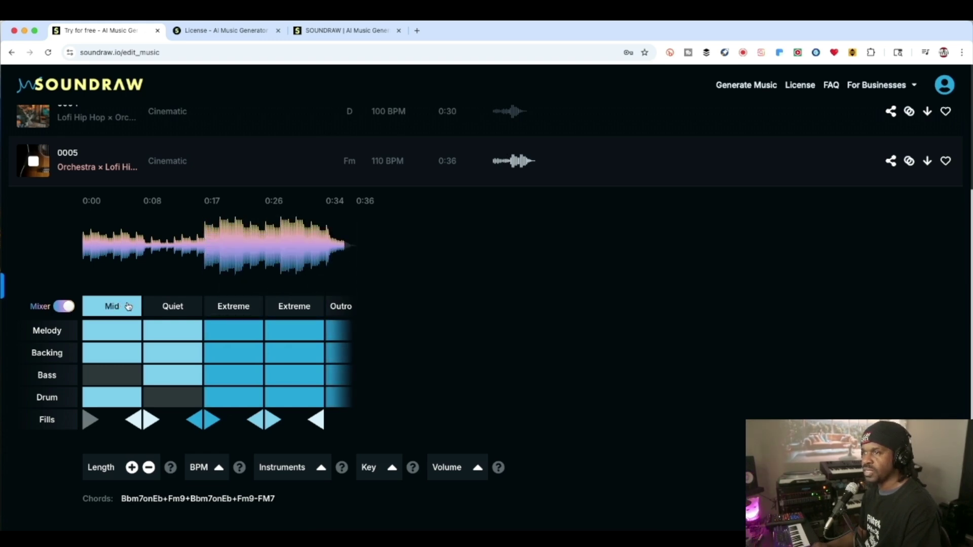
left_click(111, 306)
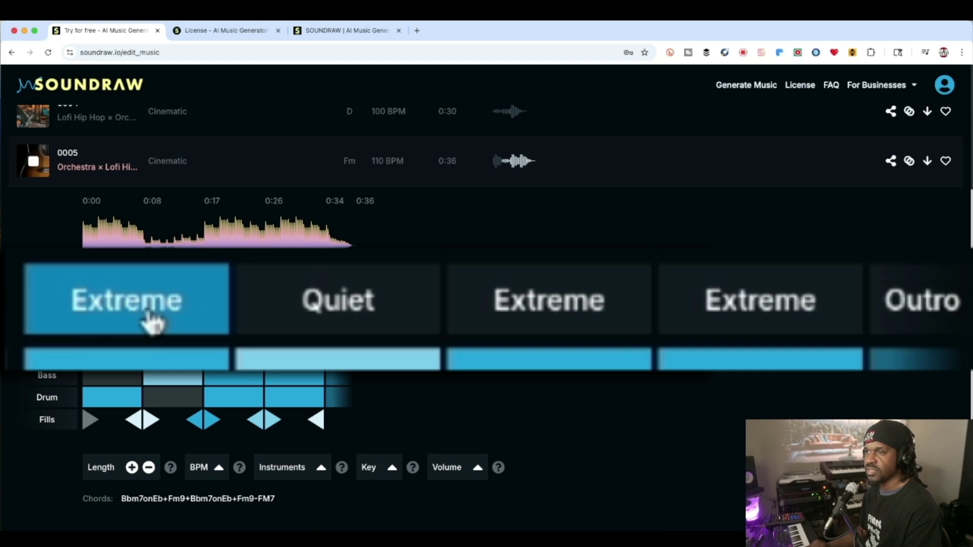
left_click(114, 308)
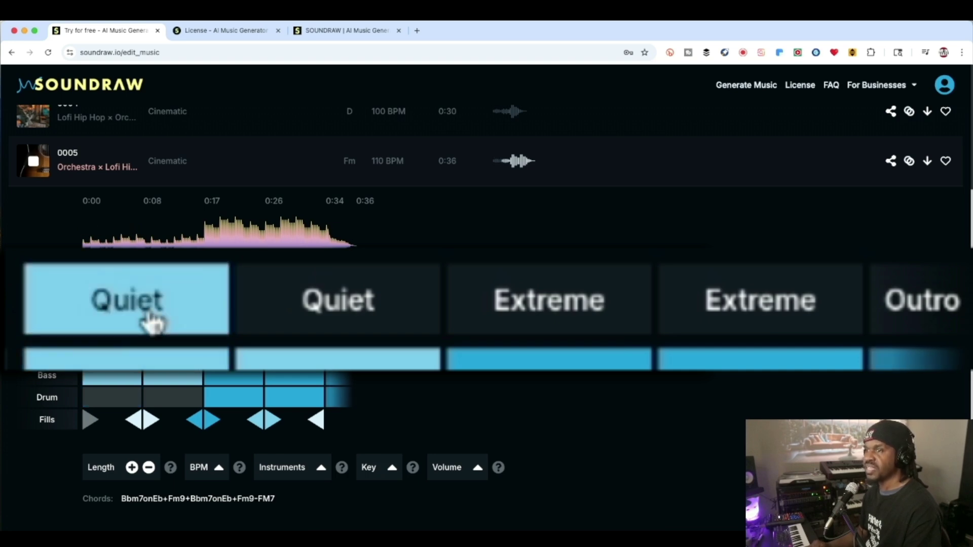
left_click(119, 311)
left_click(119, 311)
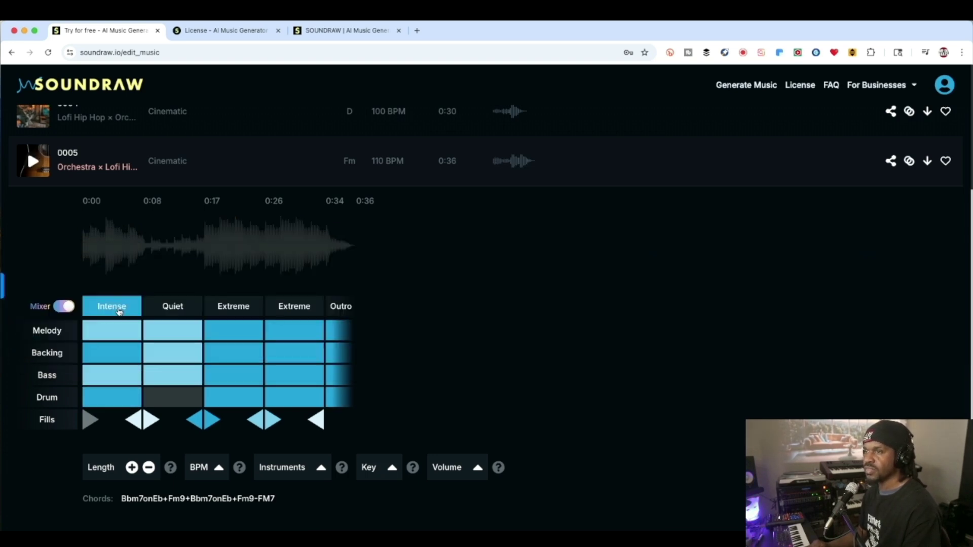
left_click(119, 311)
left_click(119, 311)
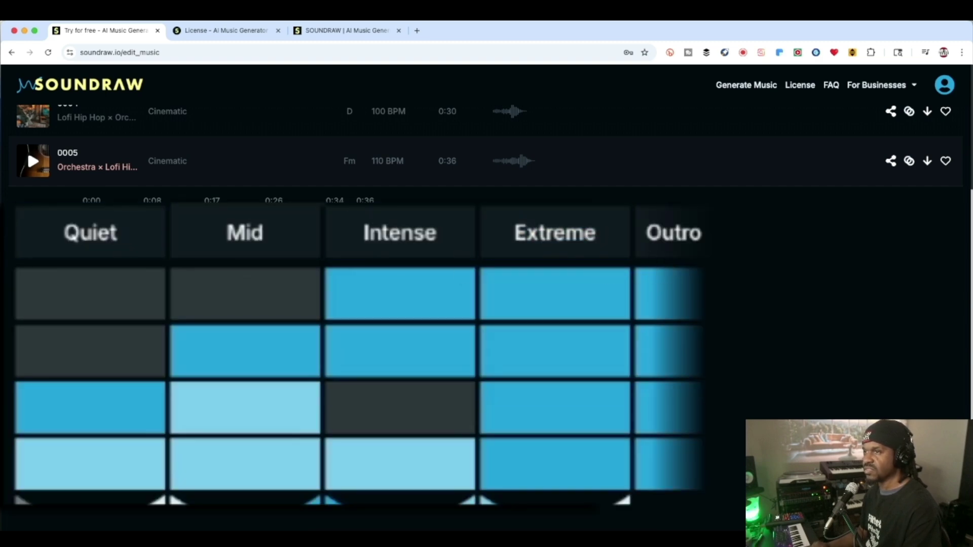
left_click(93, 286)
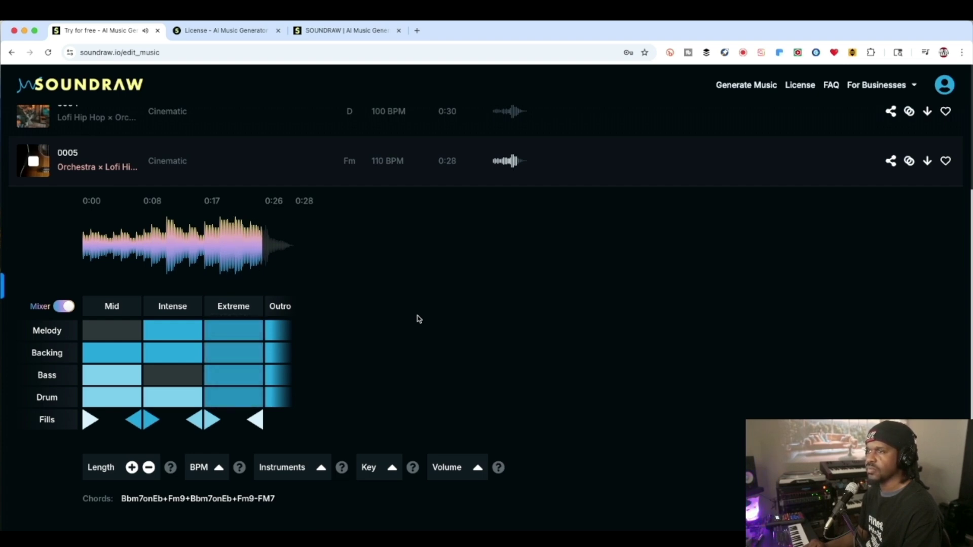
- Apply Strings1, A. Piano1, Synth Bass2 and E. Drum2 as track 0005's instruments
mouse_move(107, 248)
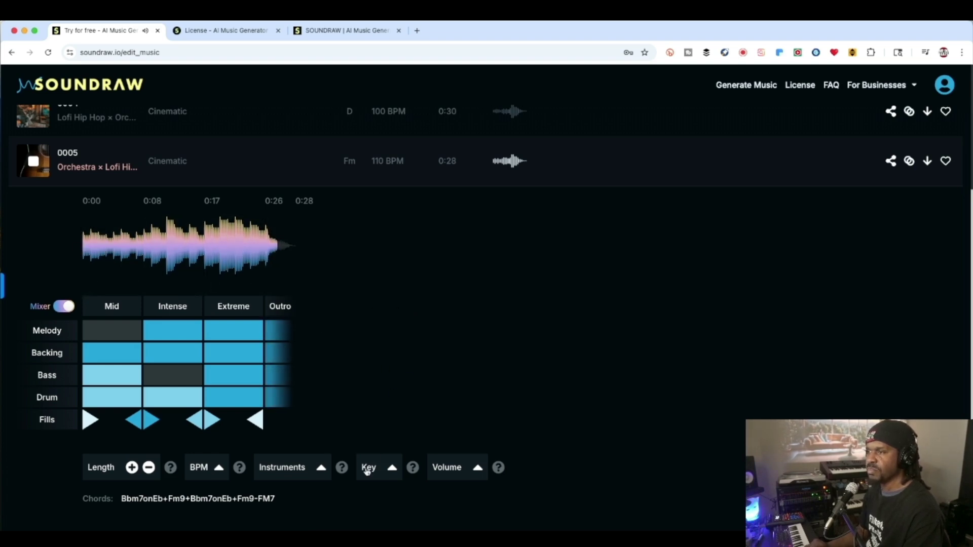
left_click(321, 468)
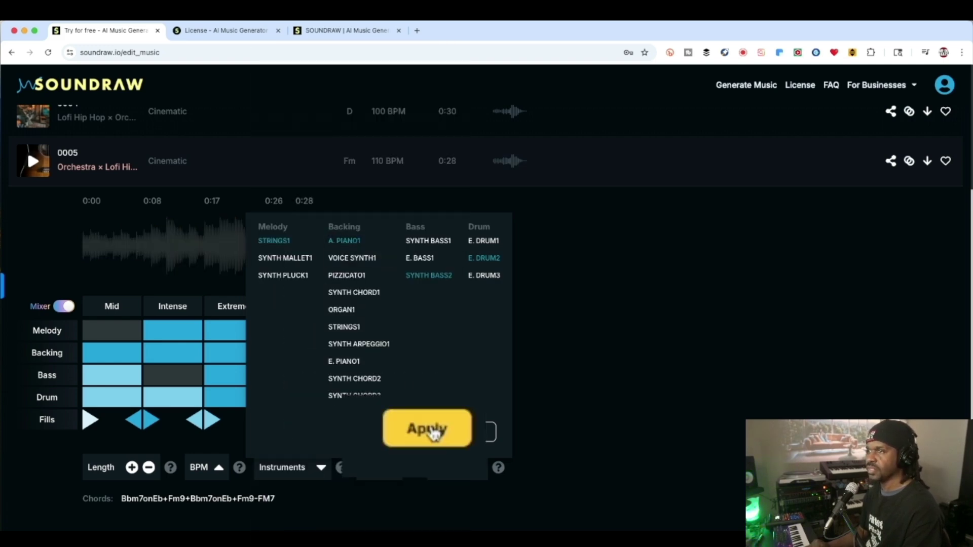
left_click(424, 433)
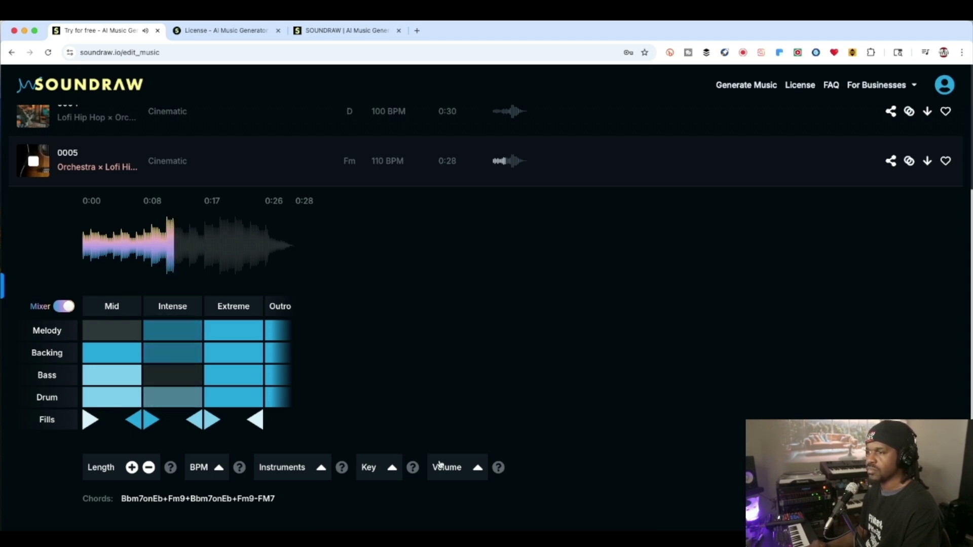
- Raise track 0005's Melody volume and replay the track from the start of its Intense section
left_click(477, 467)
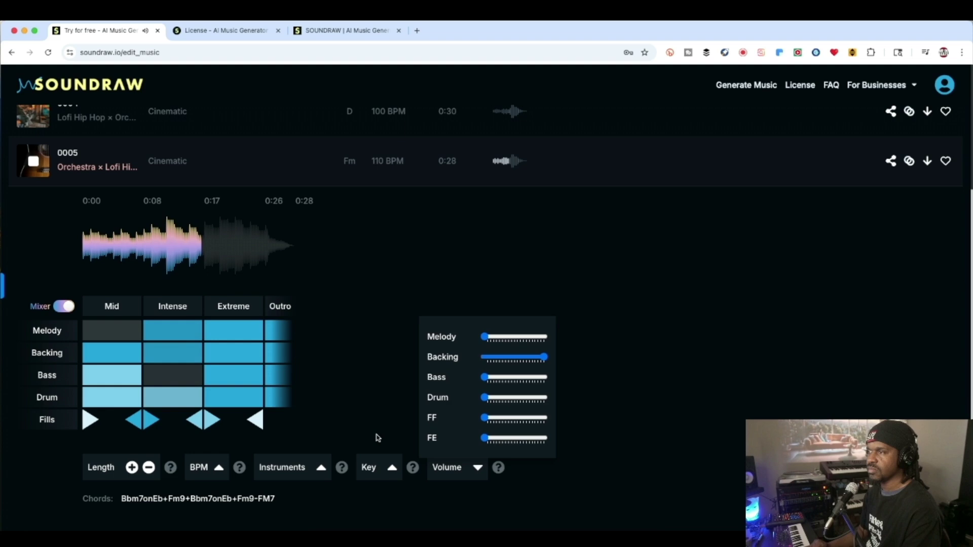
left_click(415, 436)
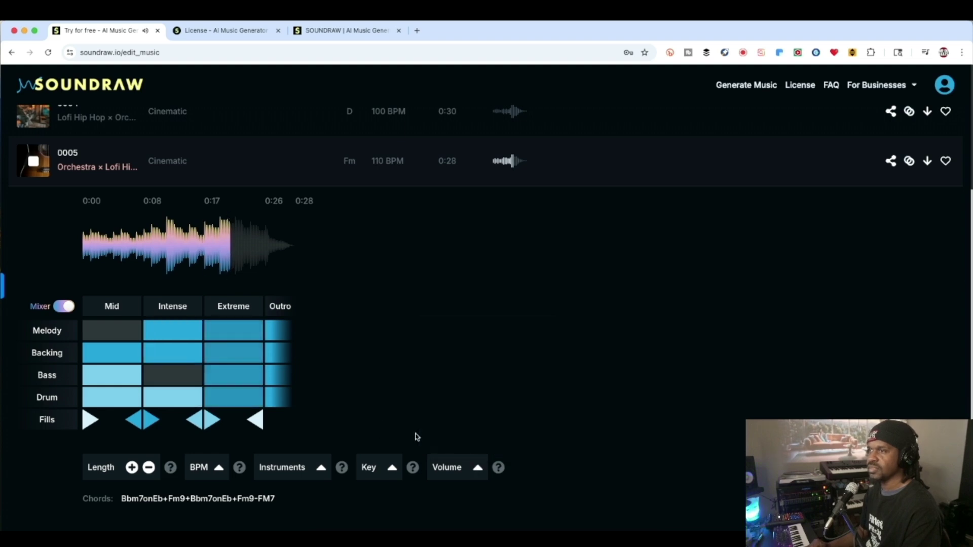
left_click(477, 467)
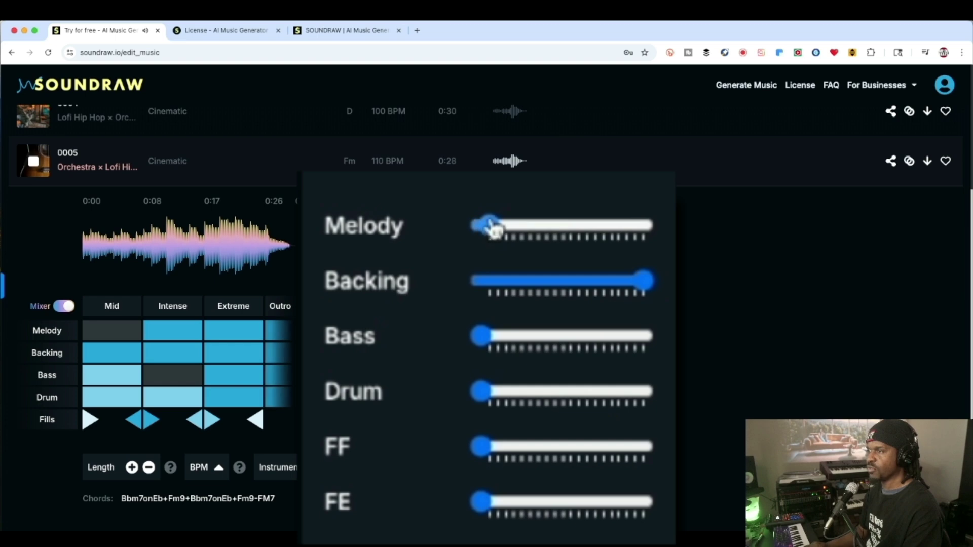
left_click(153, 242)
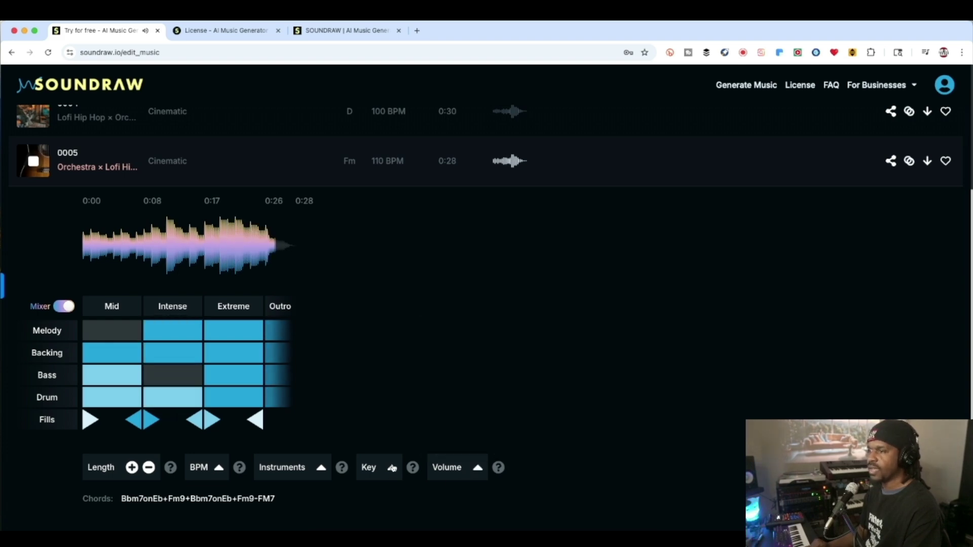
- Change track 0005's melody instrument to Synth Mallet1 and apply it
mouse_move(392, 467)
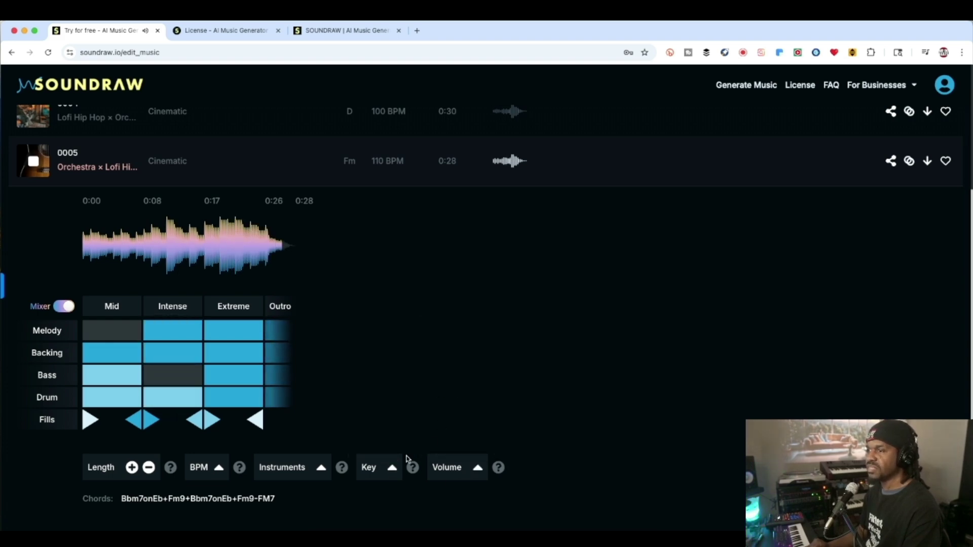
mouse_move(321, 467)
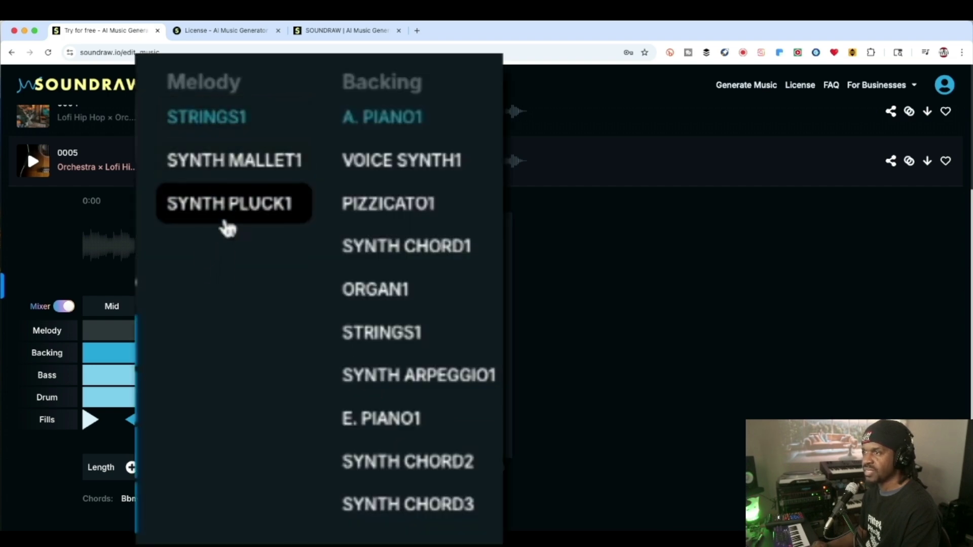
left_click(278, 260)
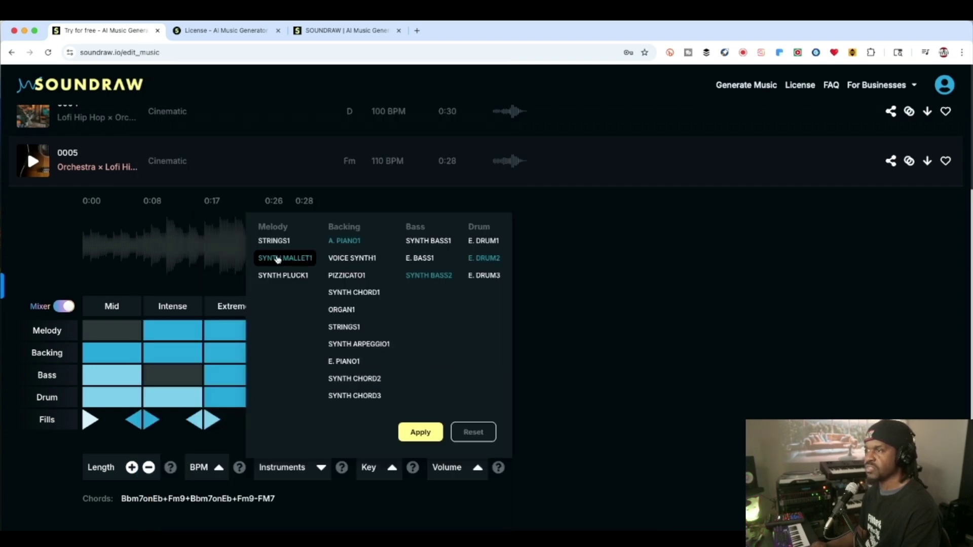
left_click(422, 432)
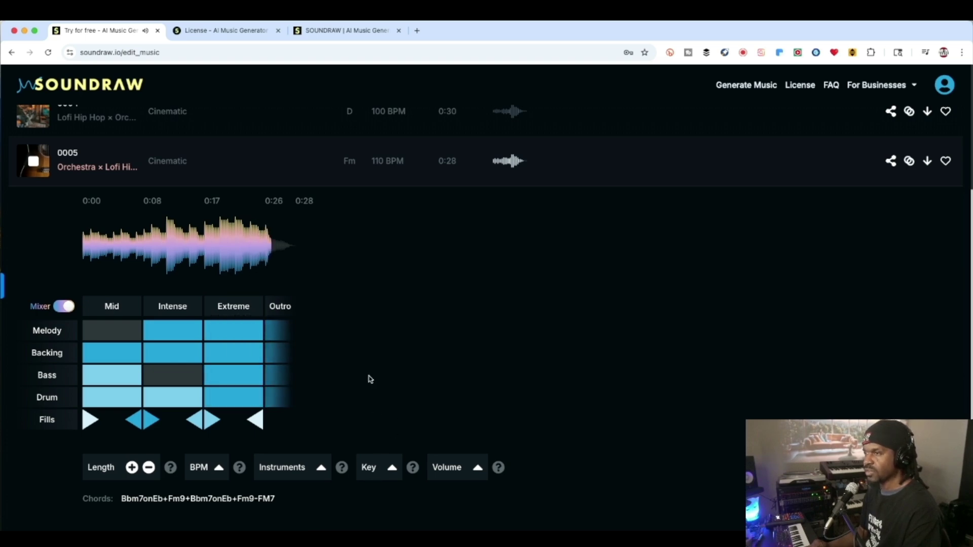
- Review track 0005's instrument choices and set its Melody volume to minimum
left_click(394, 468)
left_click(321, 467)
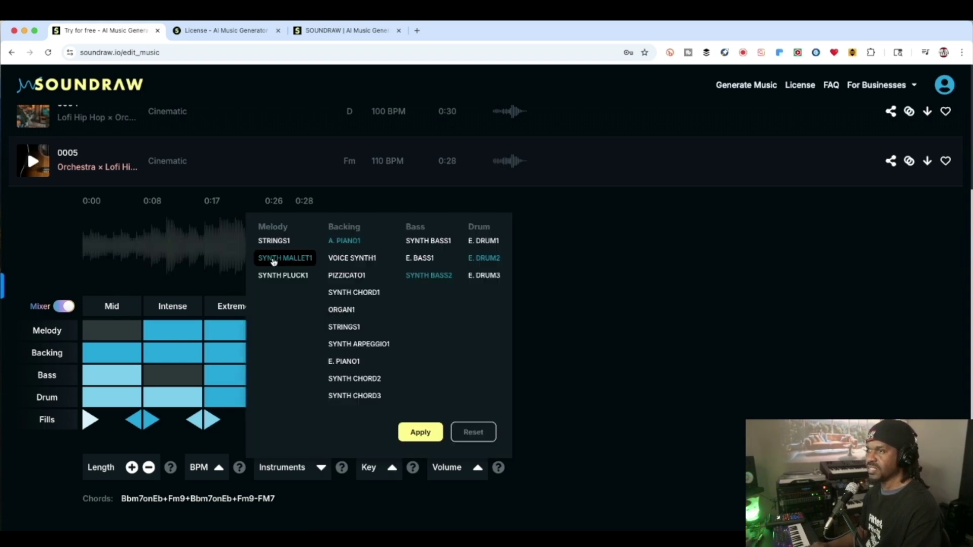
left_click(553, 366)
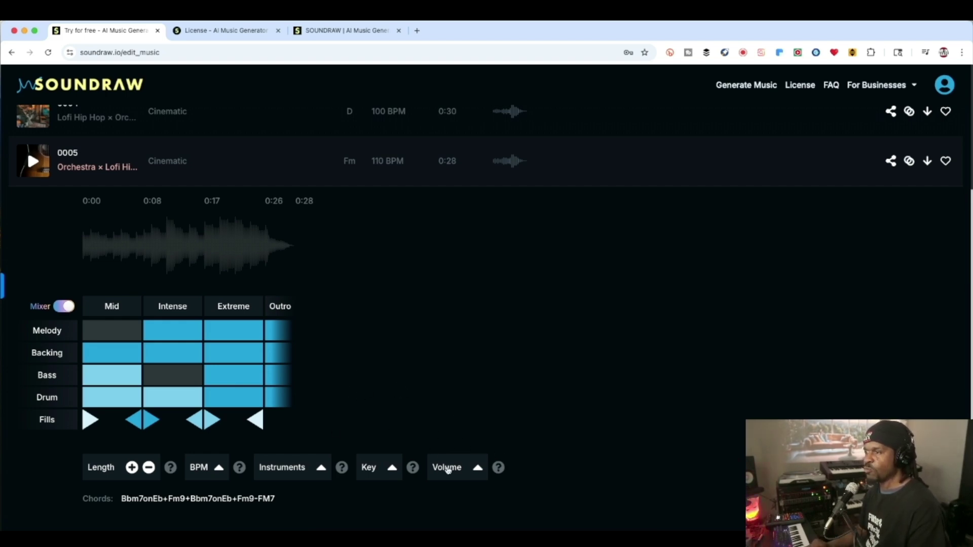
left_click(475, 467)
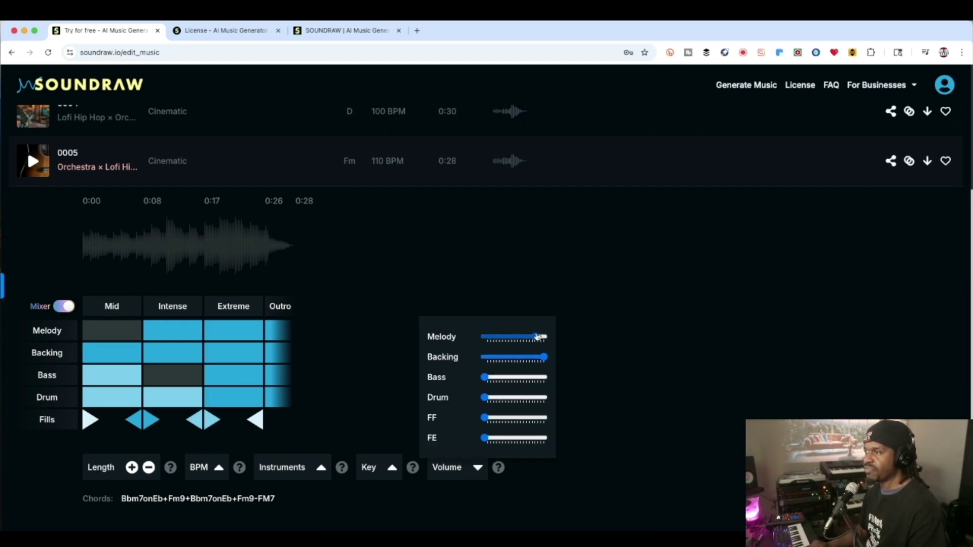
left_click(409, 342)
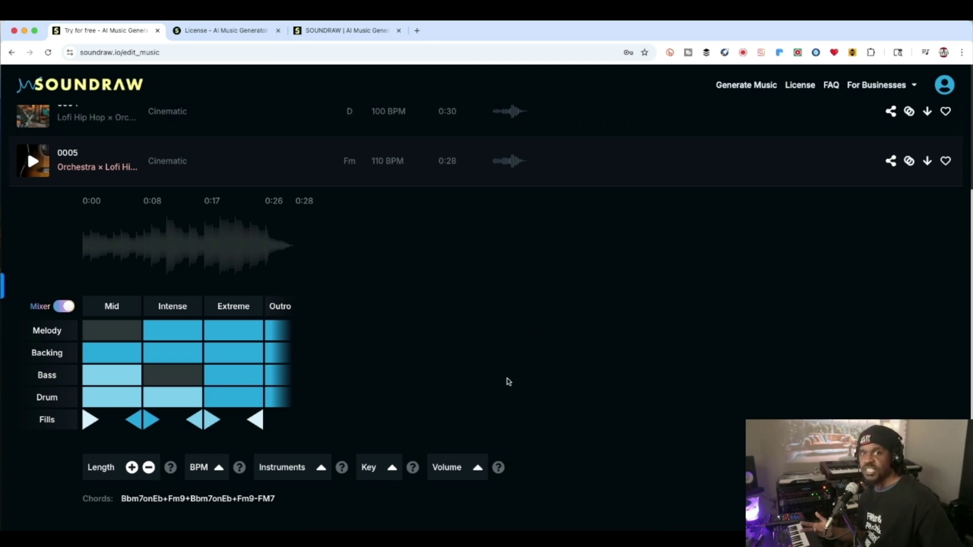
- Compare the monthly prices, download limits and file formats on the pricing page, and return to the track editor
key("super+3")
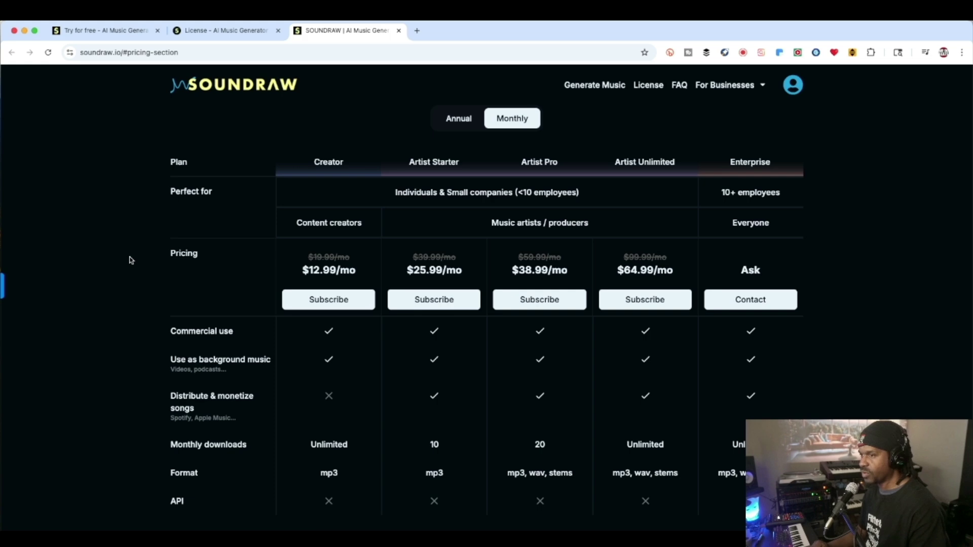
scroll(330, 144, "down", 1)
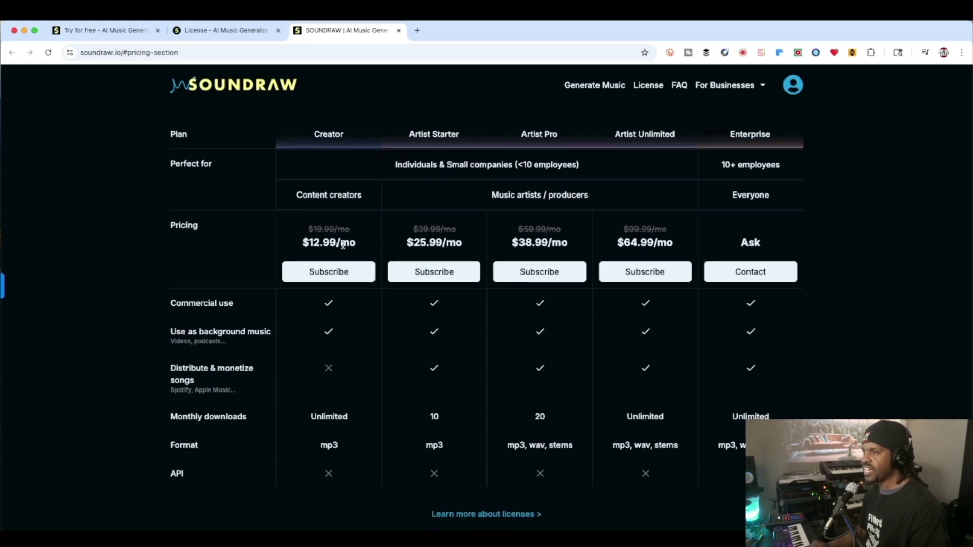
scroll(218, 329, "down", 2)
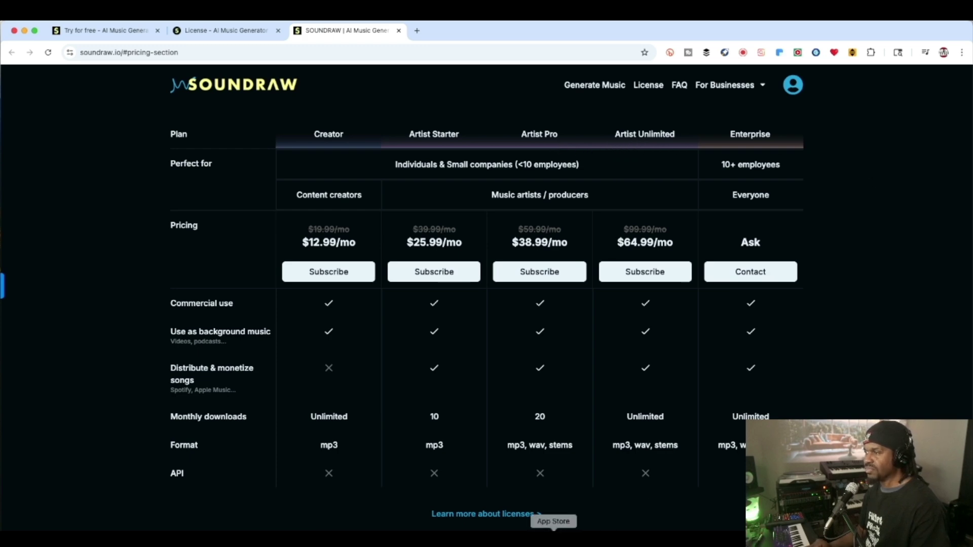
key("ctrl+Tab")
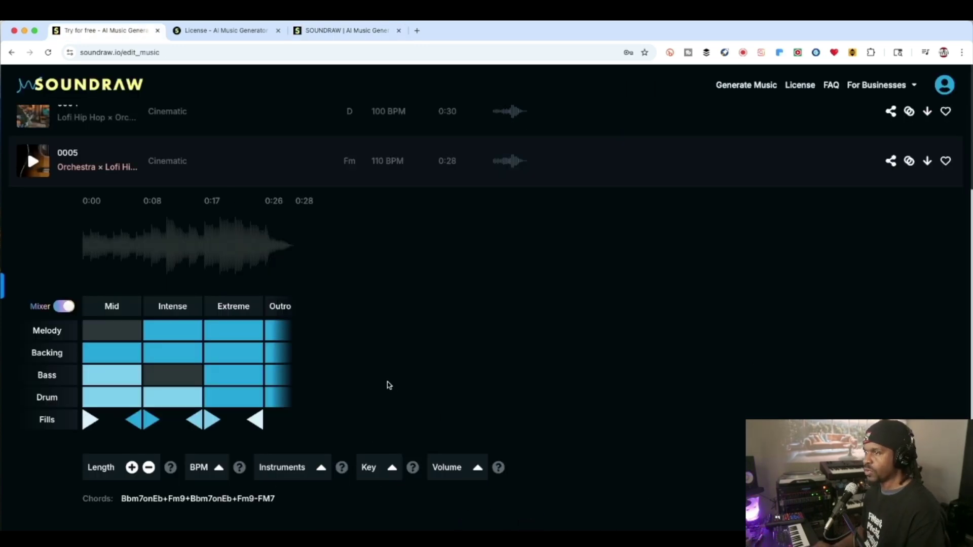
- Play track 0005 with only the Backing stem audible and set its Bass volume to maximum
left_click(478, 467)
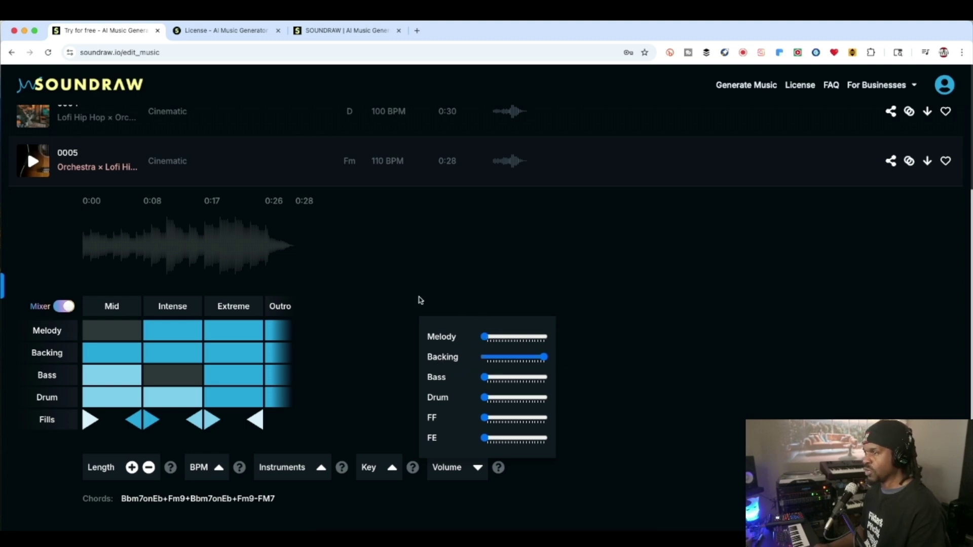
left_click(611, 390)
key("space")
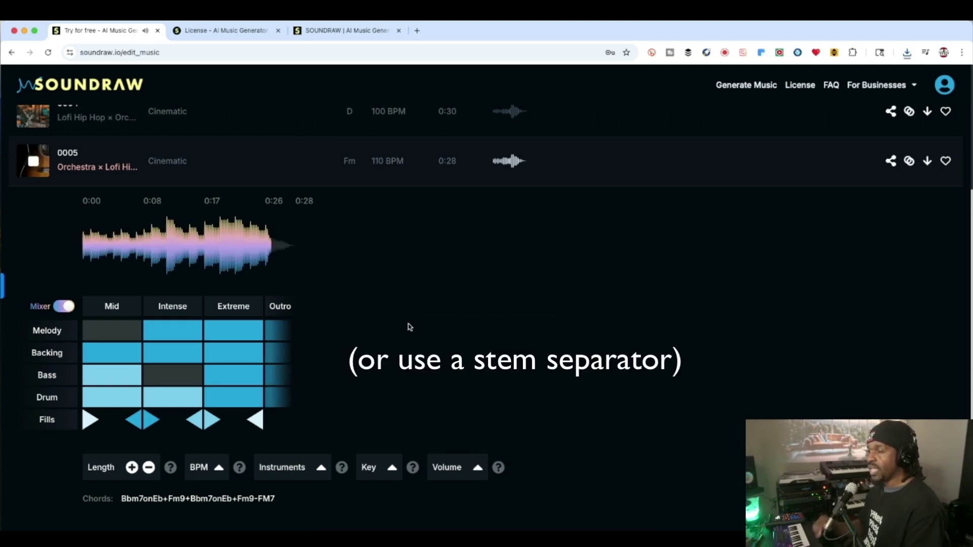
left_click(477, 467)
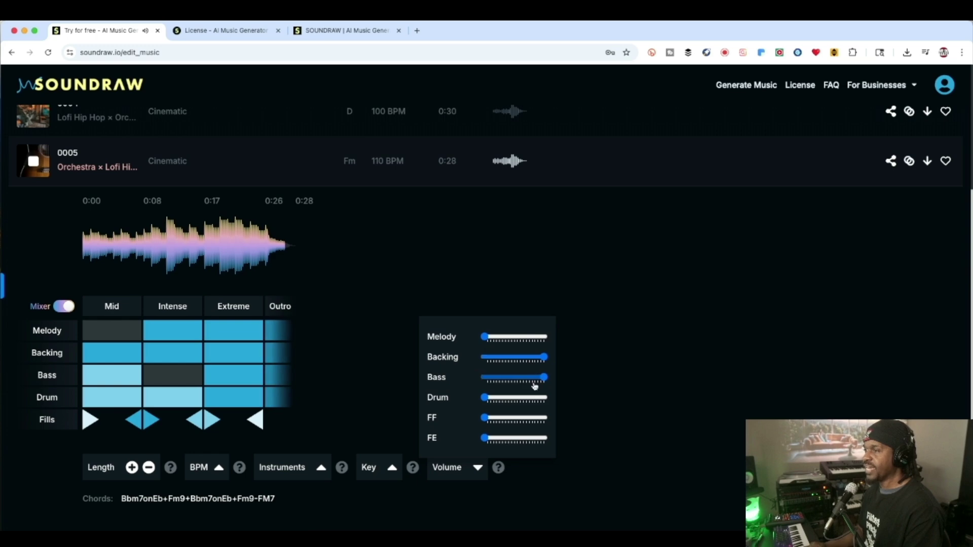
- Close track 0005's volume settings and download the track in MP3 format
left_click(603, 389)
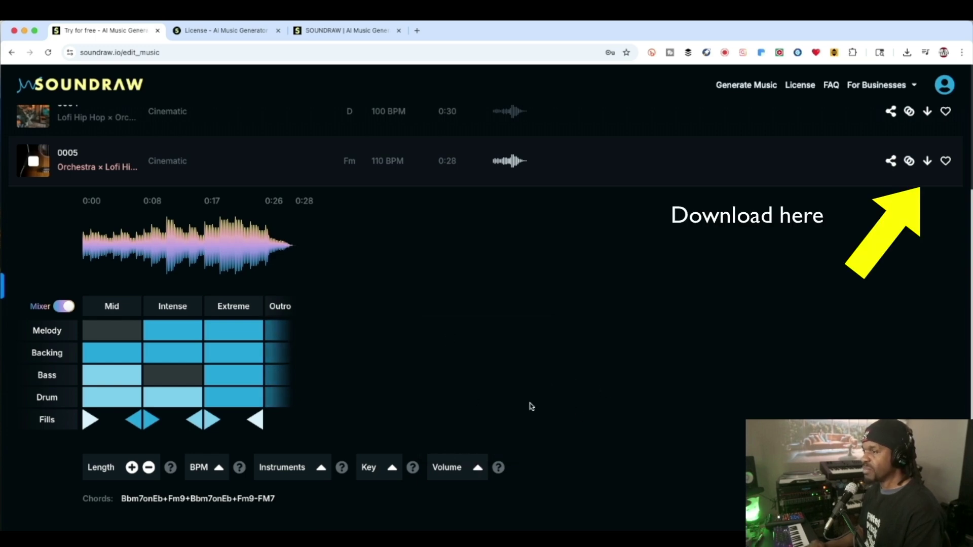
left_click(927, 161)
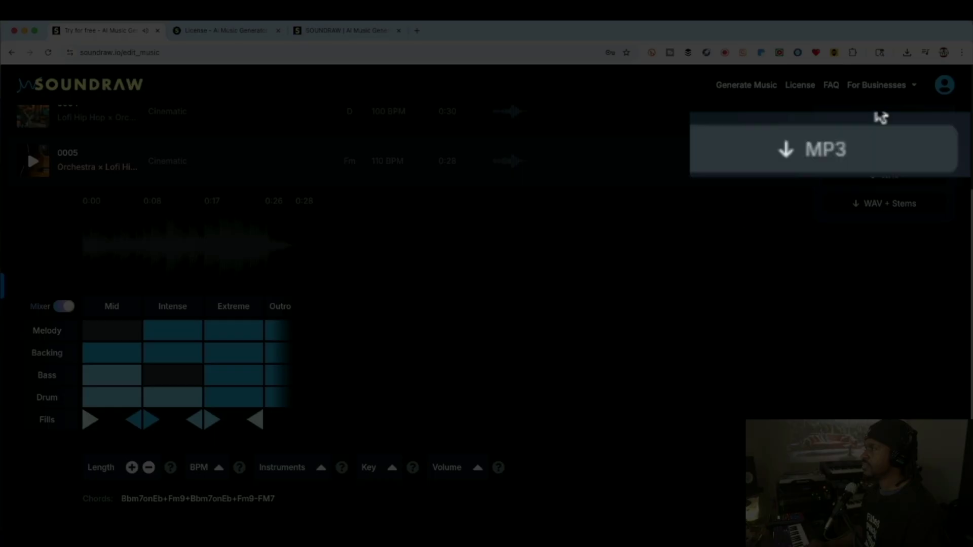
left_click(838, 146)
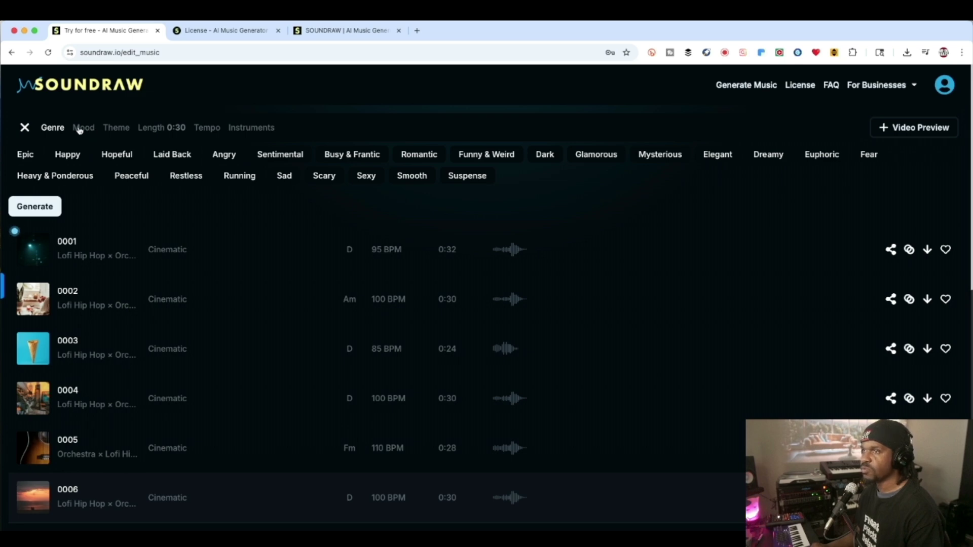
- Generate new tracks that combine the Funk and Lofi Hip Hop genres
left_click(52, 129)
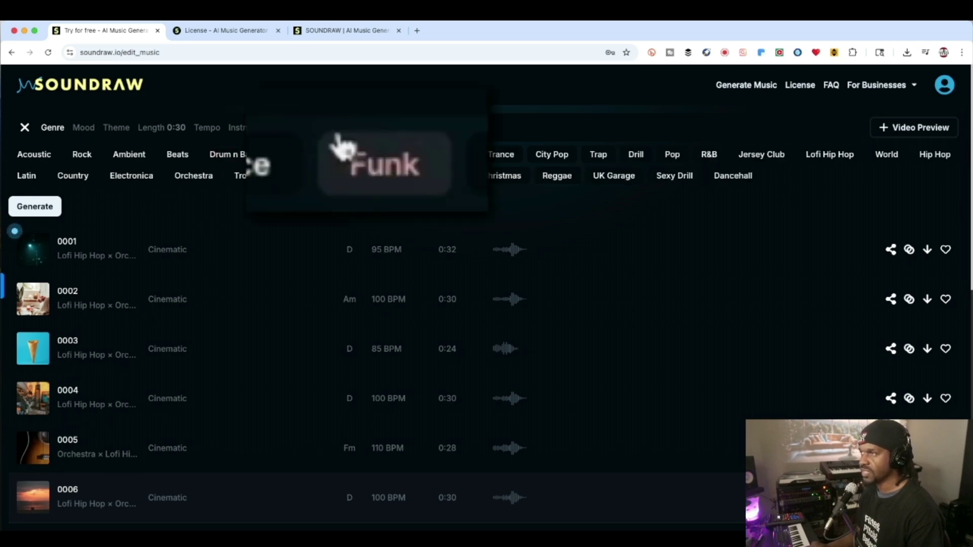
left_click(372, 154)
left_click(829, 154)
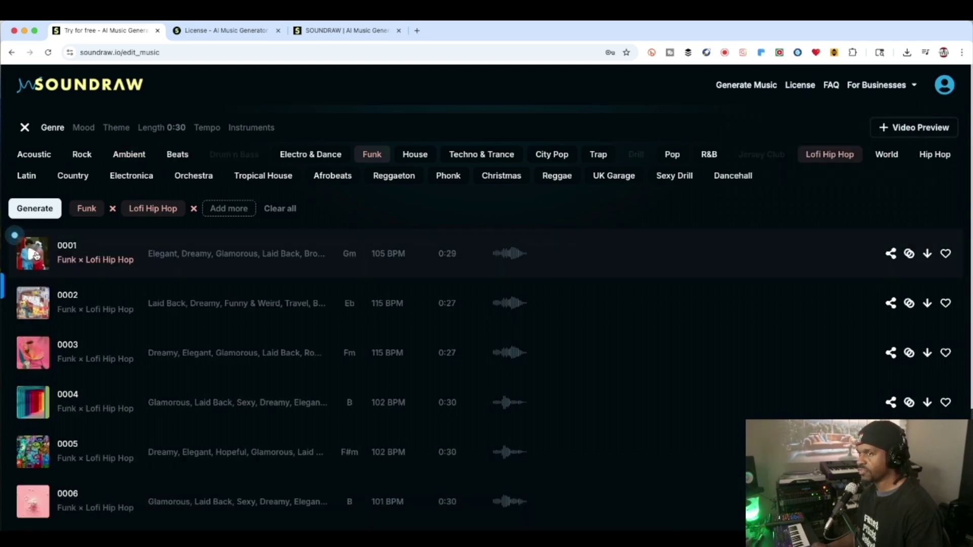
- Preview Funk × Lofi Hip Hop tracks 0001 and 0002 from the generated results
left_click(35, 254)
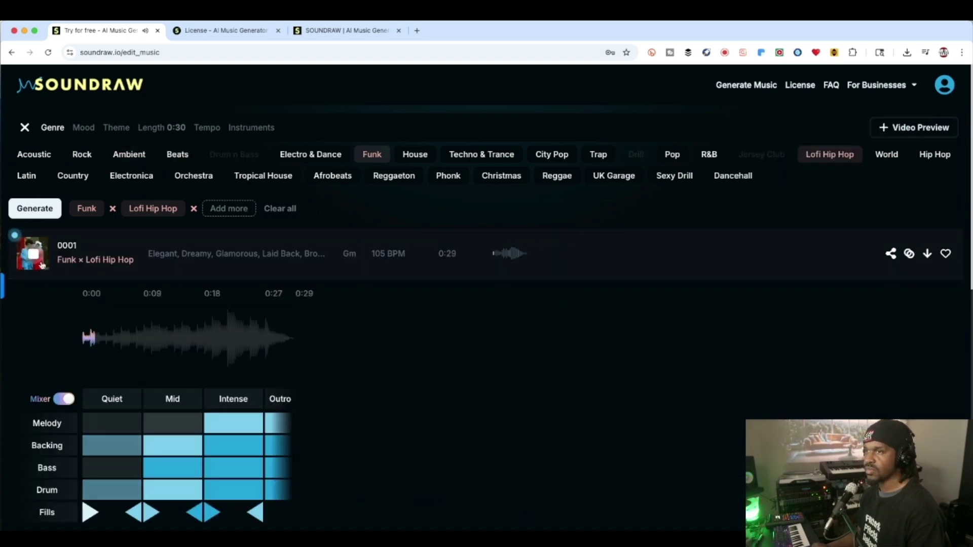
scroll(36, 263, "down", 2)
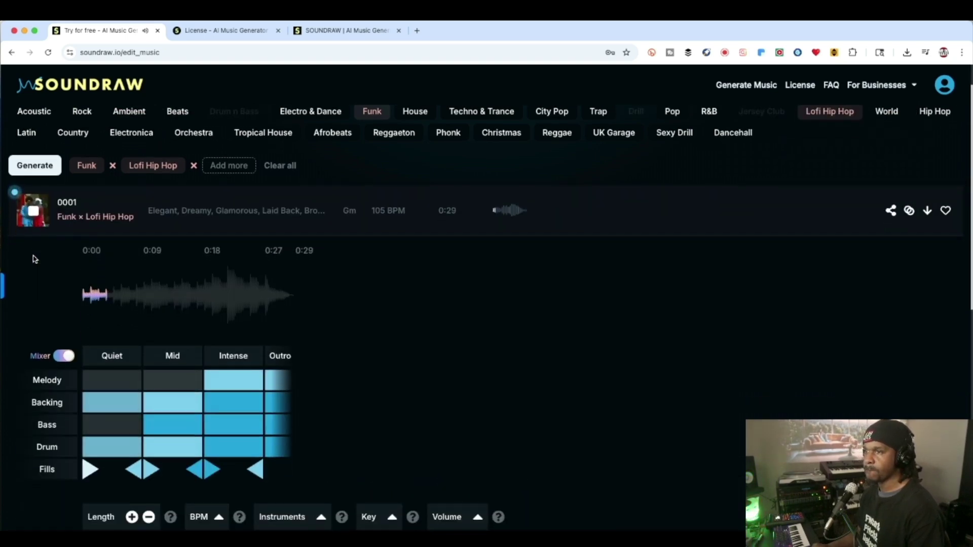
scroll(89, 287, "down", 6)
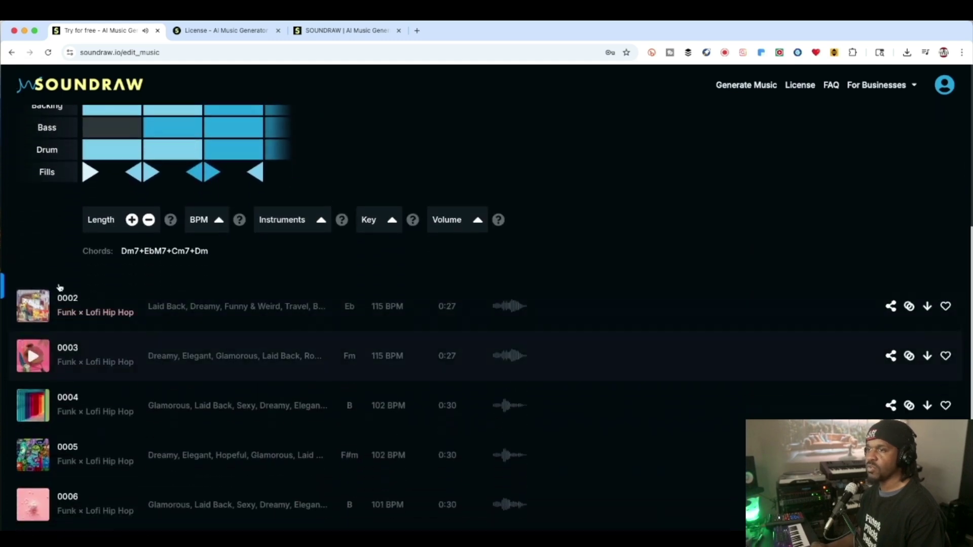
left_click(33, 306)
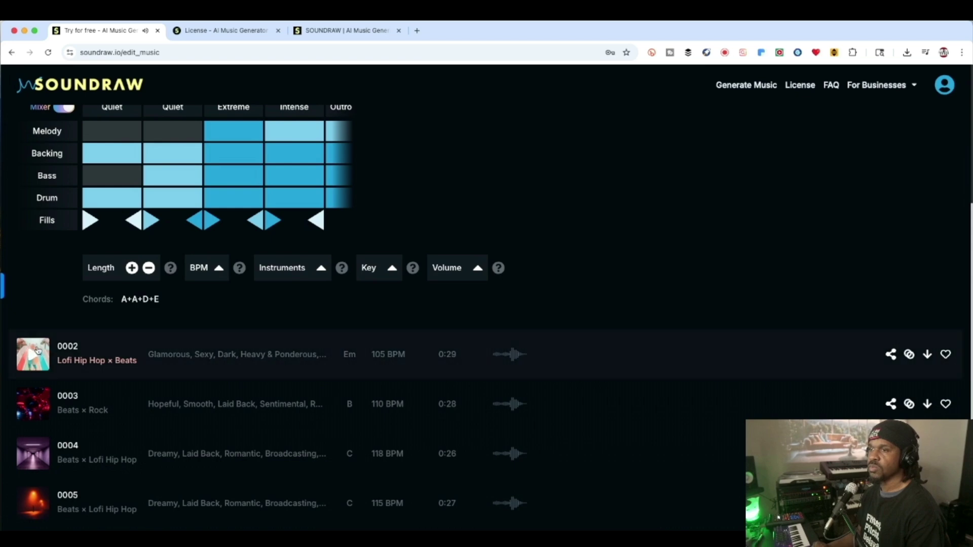
- Play the Lofi Hip Hop × Beats track 0002 and change its second section to Mid
left_click(36, 349)
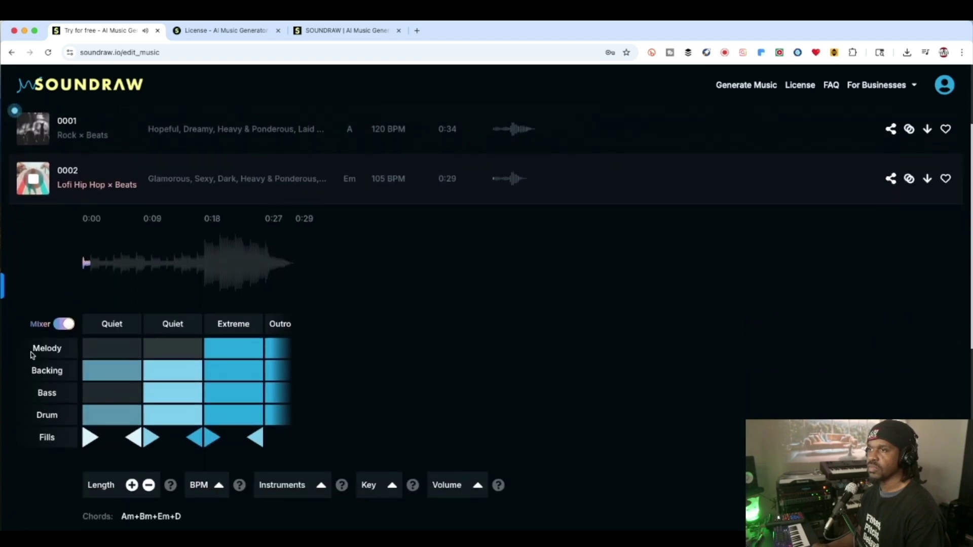
left_click(177, 325)
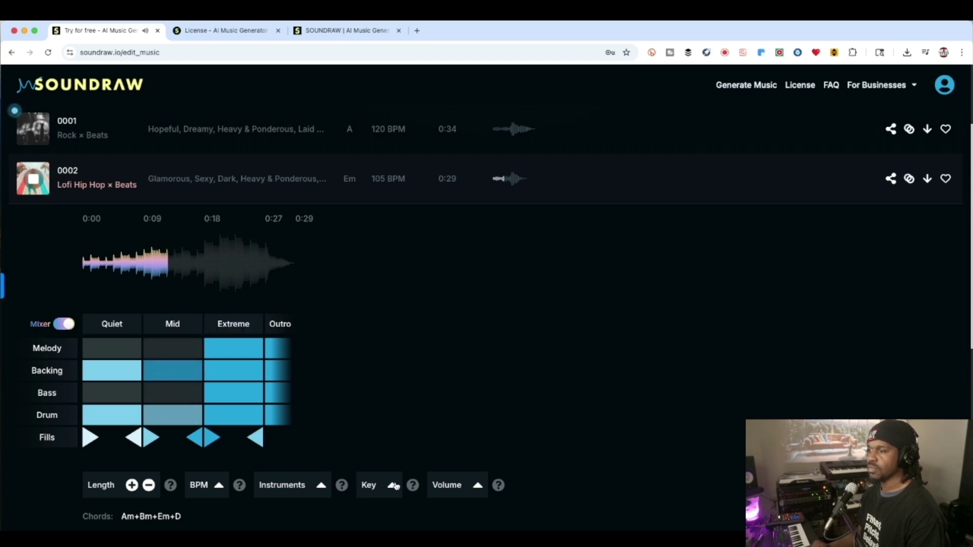
- Set the Melody, Backing and Bass volumes of the Lofi Hip Hop × Beats track to minimum
left_click(437, 487)
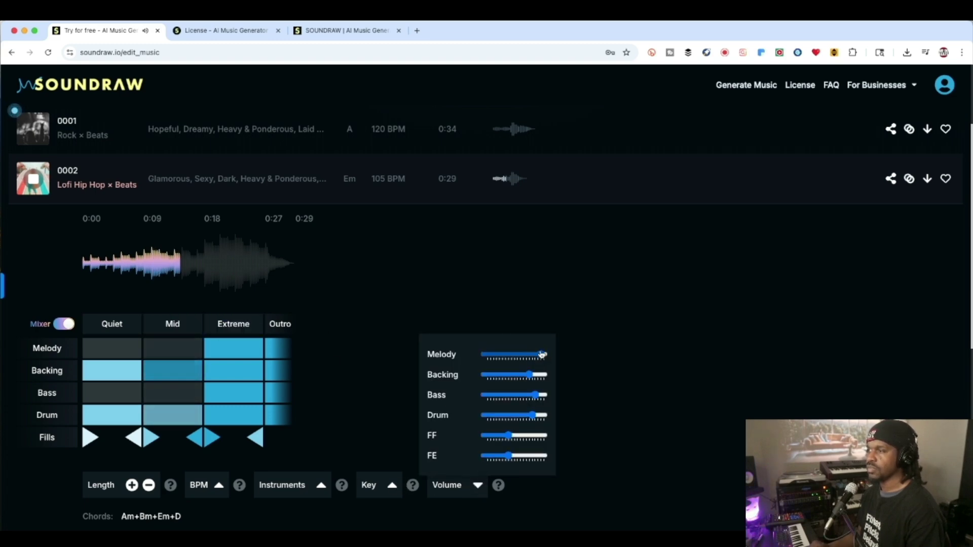
left_click_drag(535, 355, 481, 355)
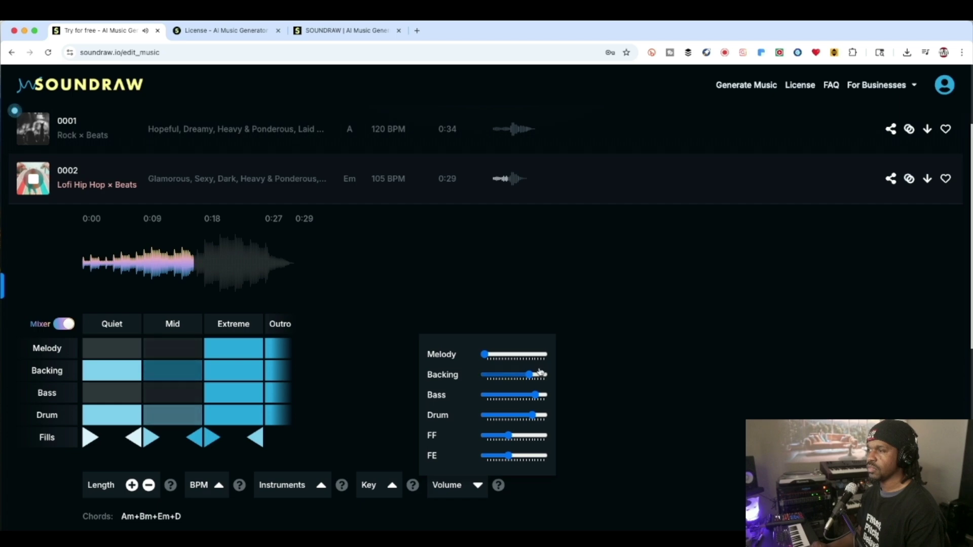
left_click_drag(528, 375, 458, 376)
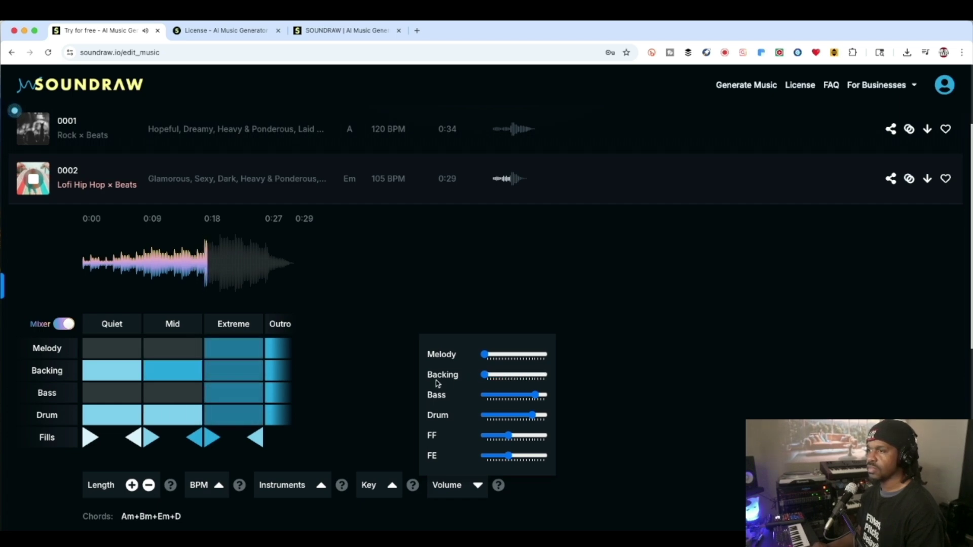
left_click_drag(538, 395, 476, 395)
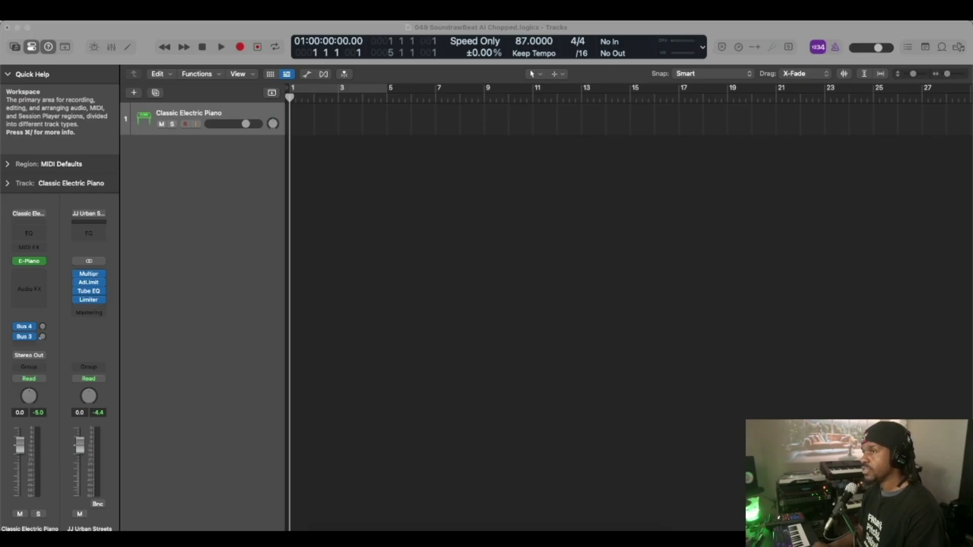
- Switch to Logic Pro and load the Lofi Hip Hop Beats audio file into Serato Sample on the drums track
left_click(304, 147)
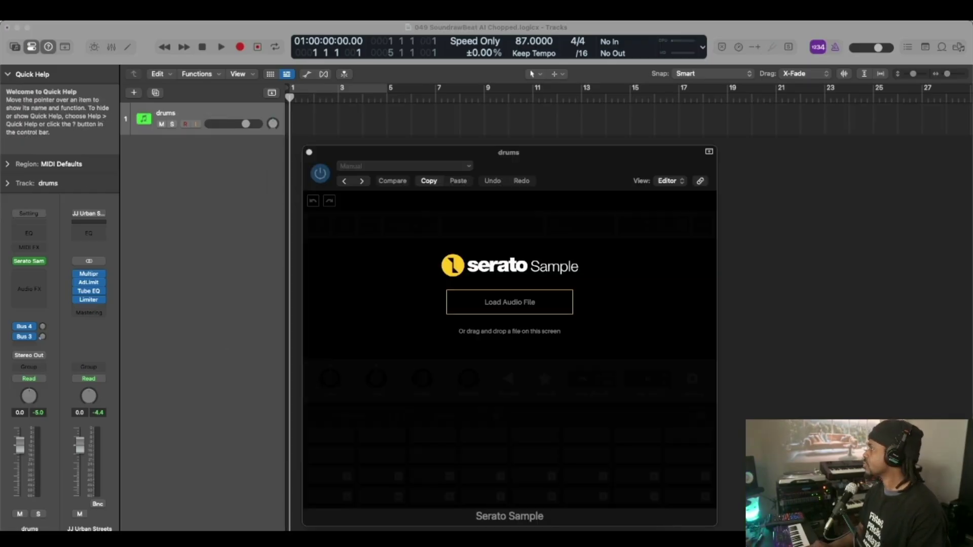
left_click_drag(763, 186, 638, 336)
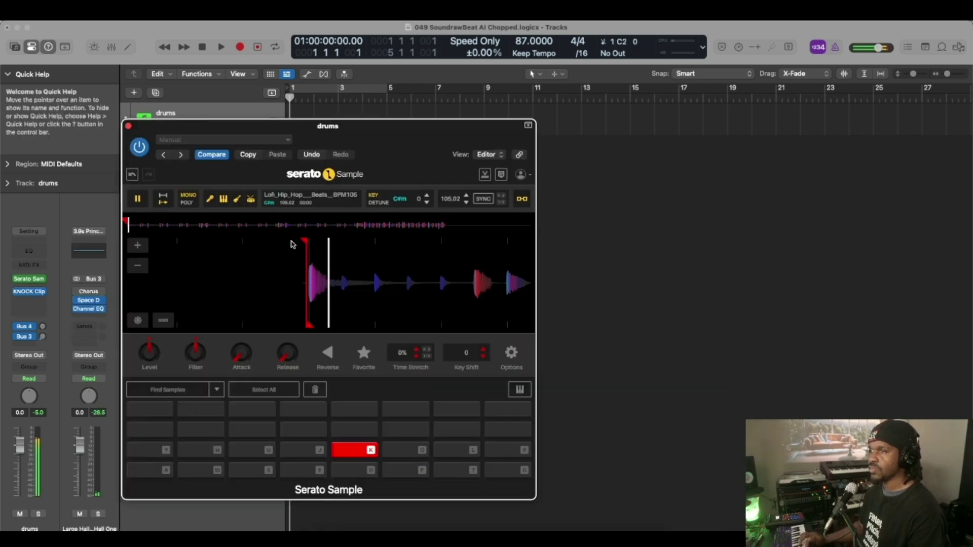
- Chop the drum sample by assigning cue points to further pads and record the drum pattern on the drums track
key("o")
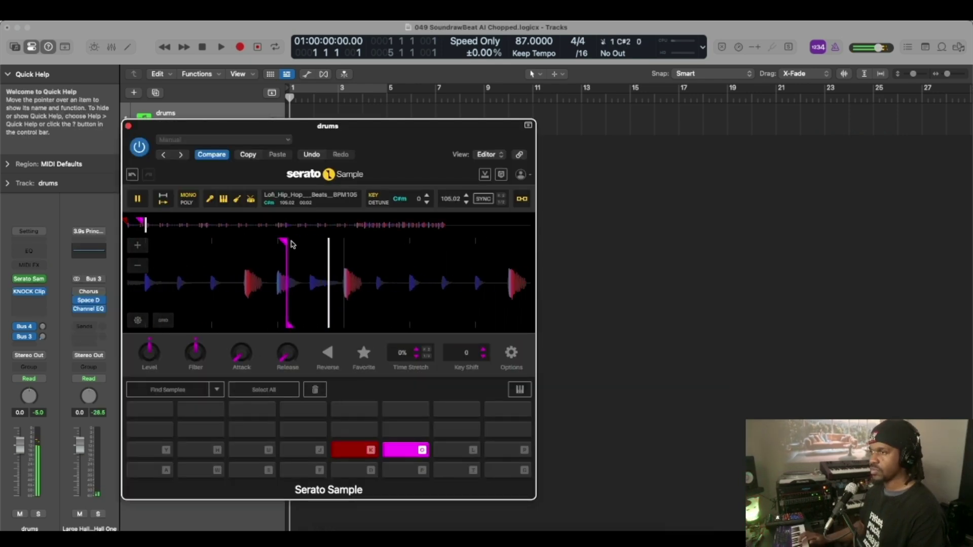
key("l")
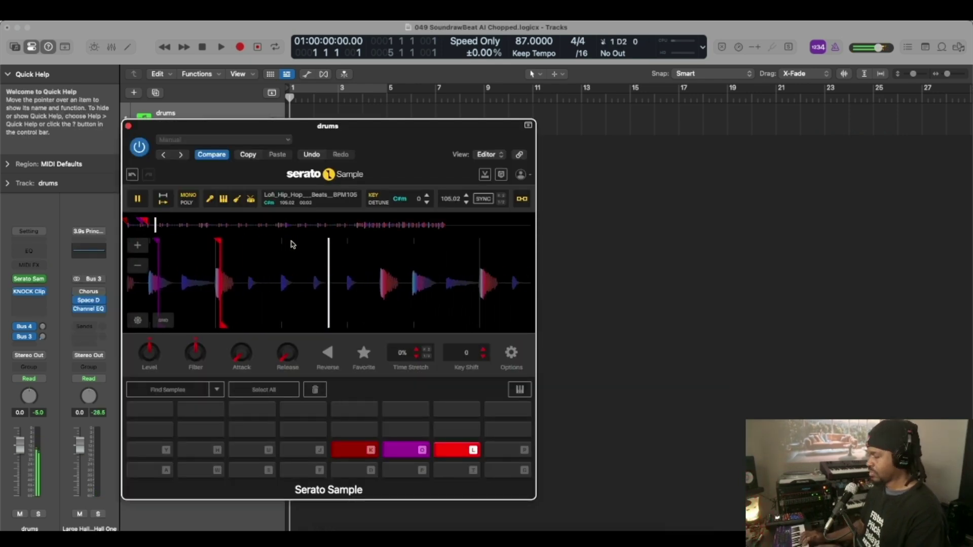
key("p")
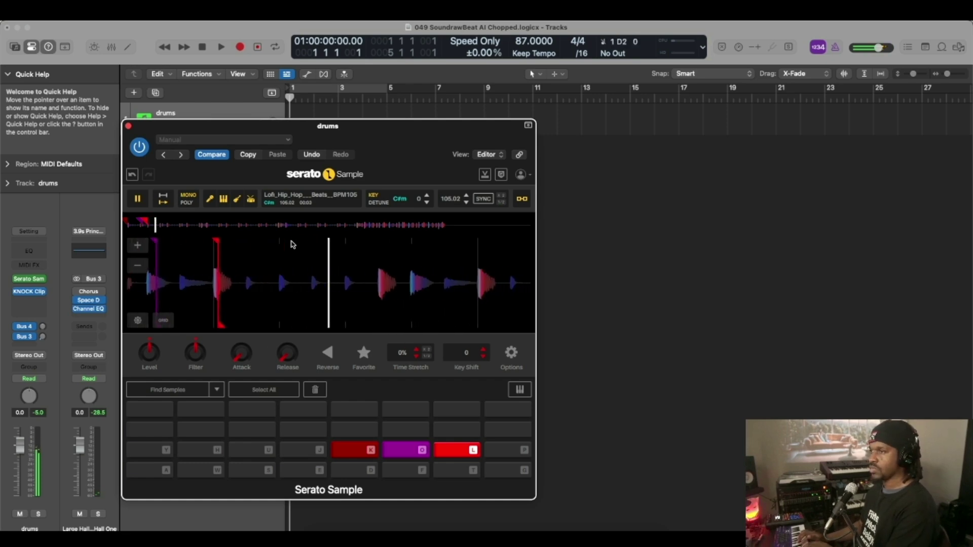
left_click(325, 242)
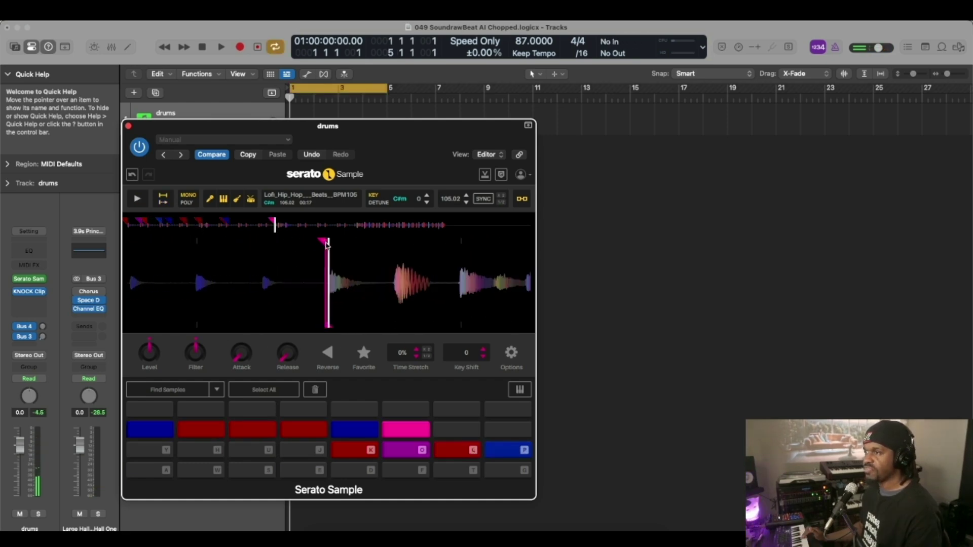
left_click(240, 47)
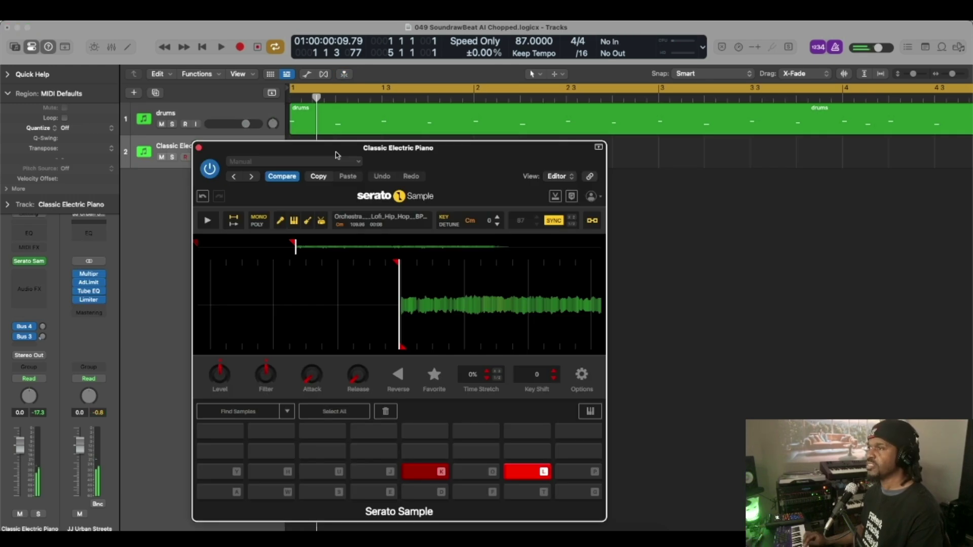
- Load the Orchestra Lofi Hip Hop audio file into Serato Sample on the main sample track
left_click_drag(336, 152, 340, 152)
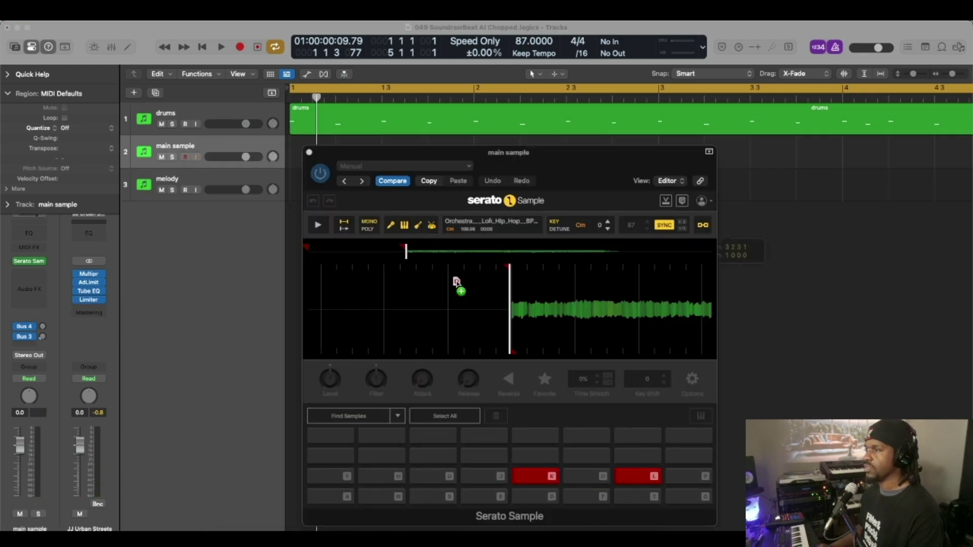
left_click_drag(456, 282, 409, 295)
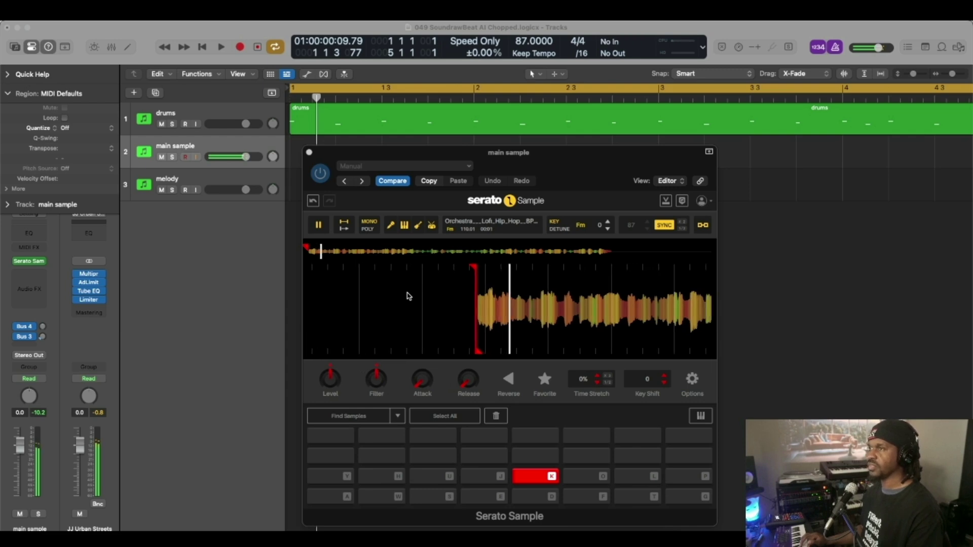
- Record a pattern from the chopped main sample over the looped four bars of drums
left_click_drag(433, 157, 259, 149)
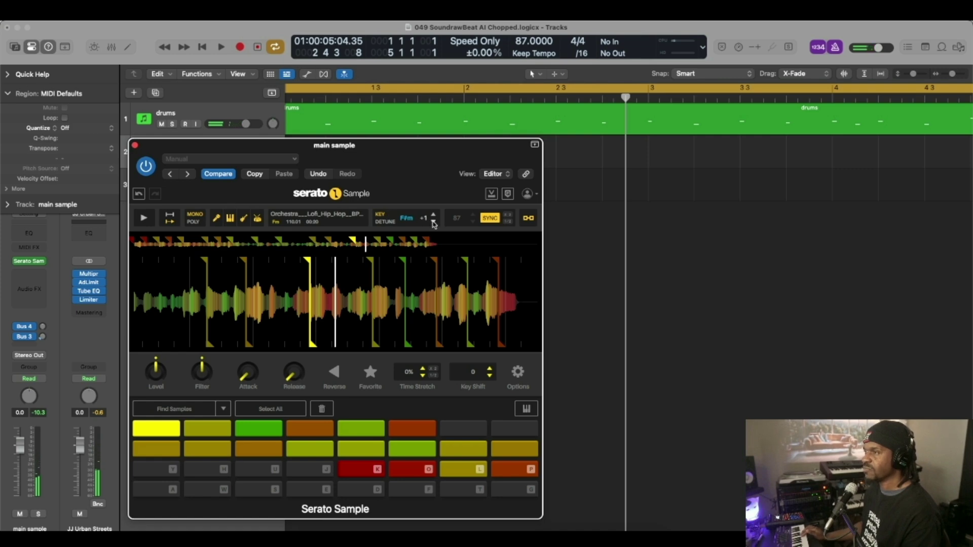
key("r")
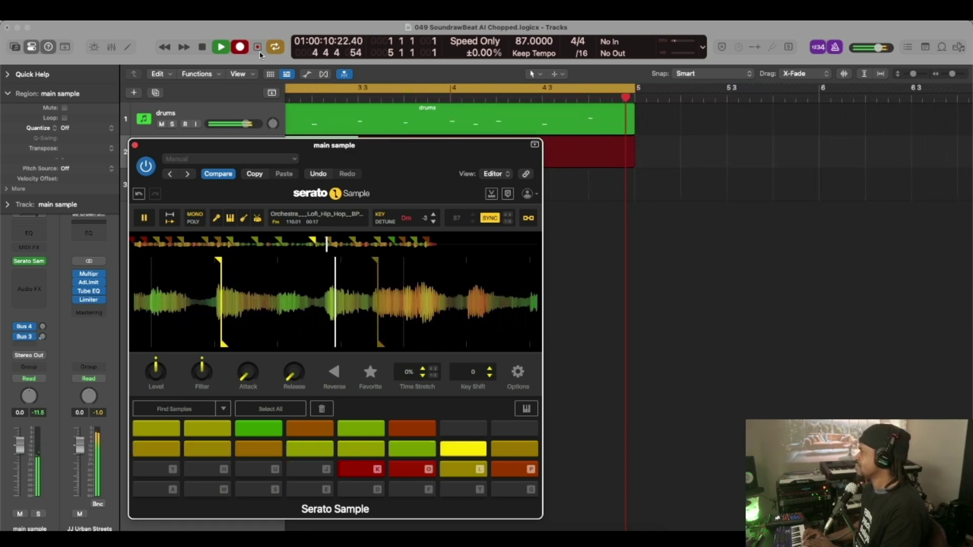
key("space")
- Shift the melody track's sample key by -3 to Am in Serato Sample and close the plug-in
left_click(31, 261)
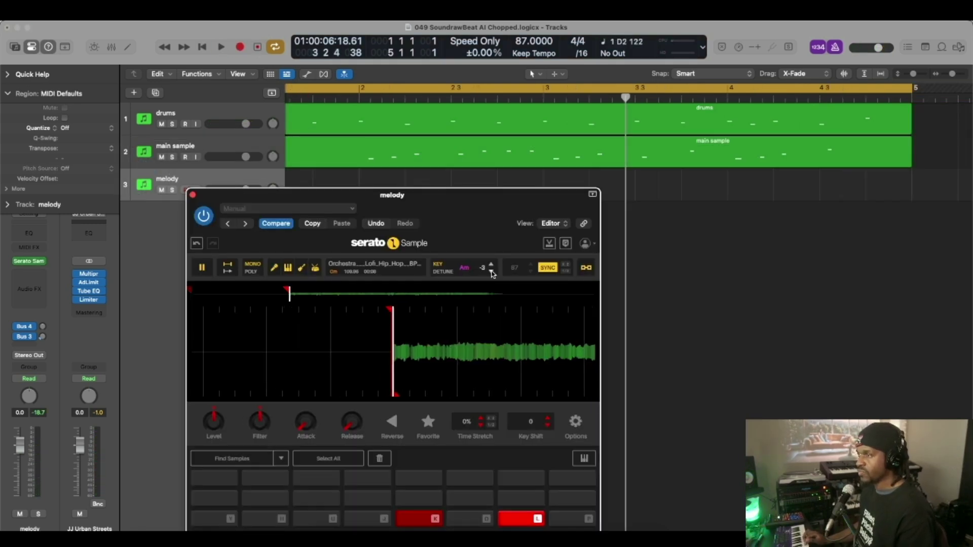
key("super+w")
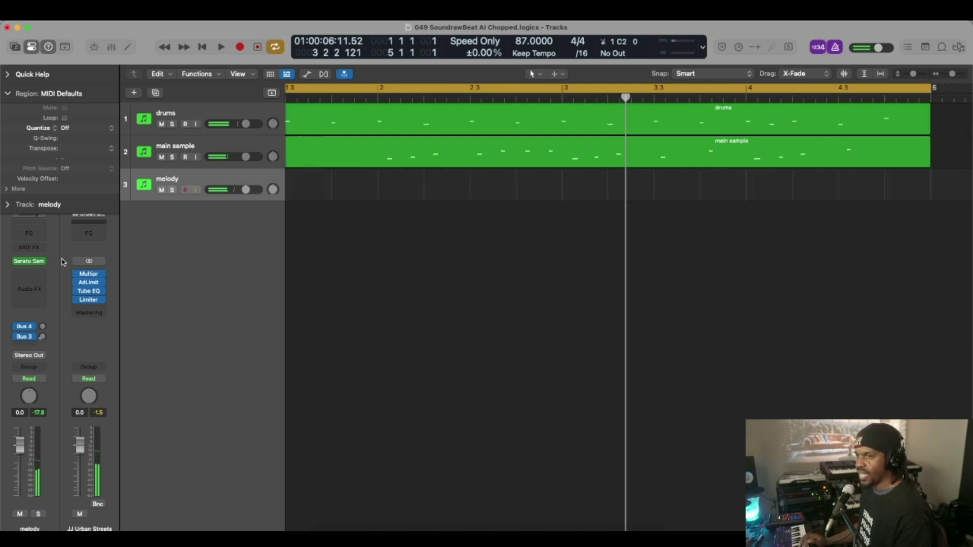
- Insert an Echo delay effect on the melody track and record the melody part
left_click(44, 276)
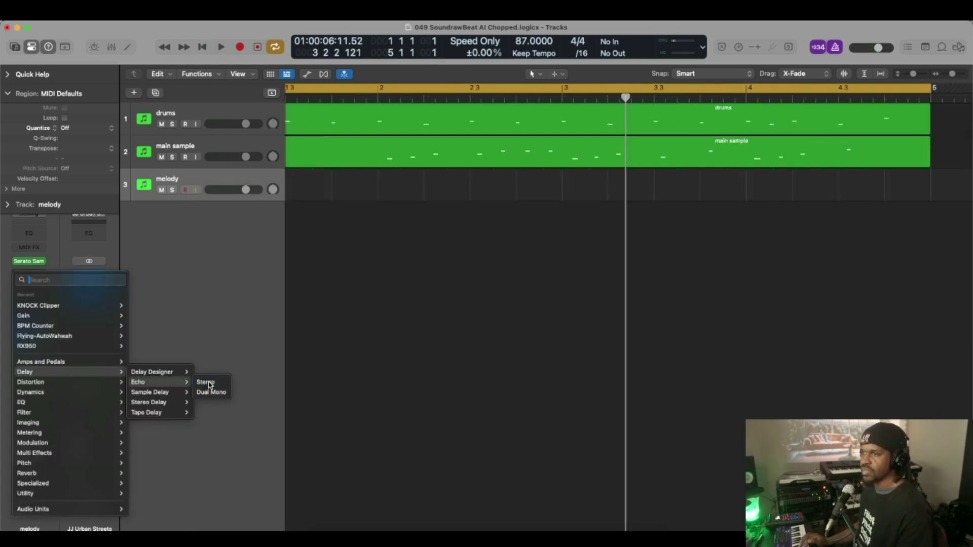
left_click(213, 391)
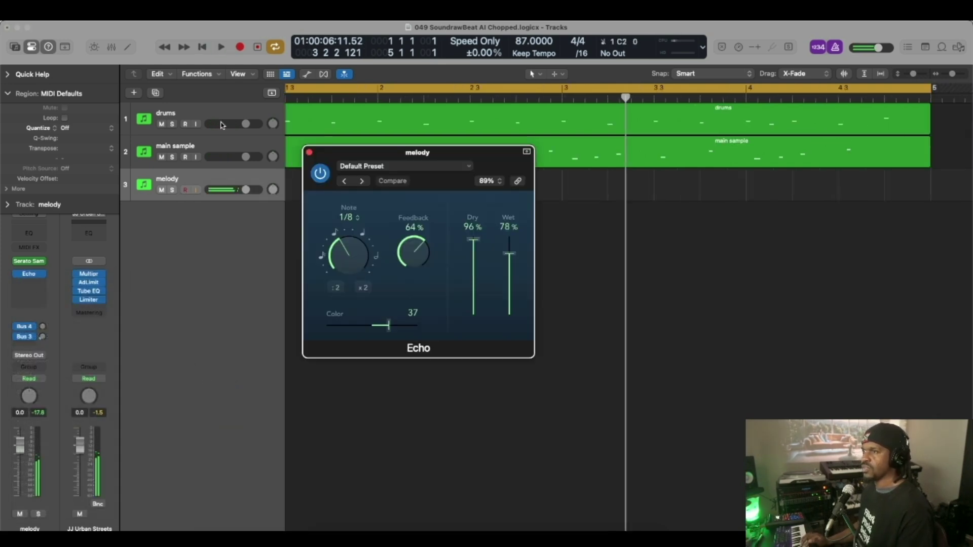
key("space")
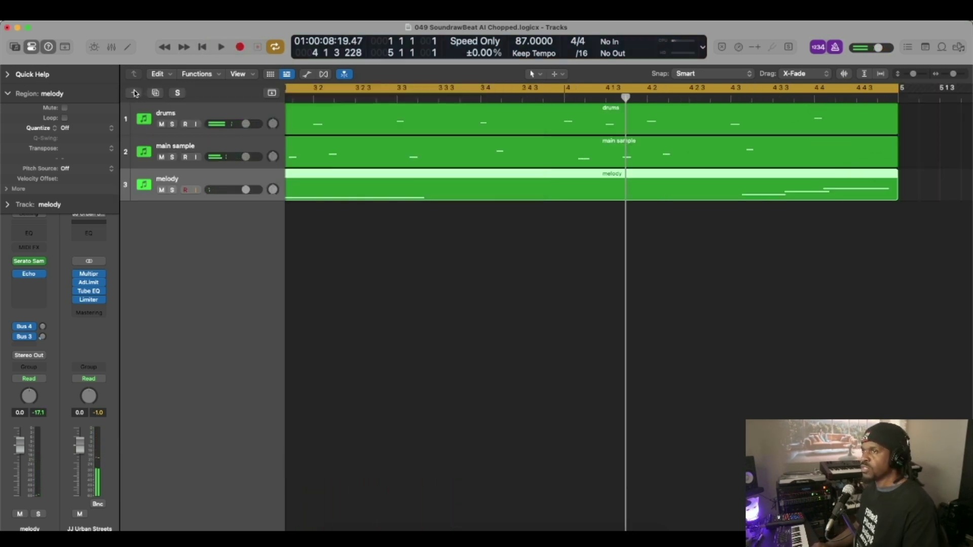
- Create one new MIDI software instrument track with the Default Patch and Stereo Output
left_click(135, 93)
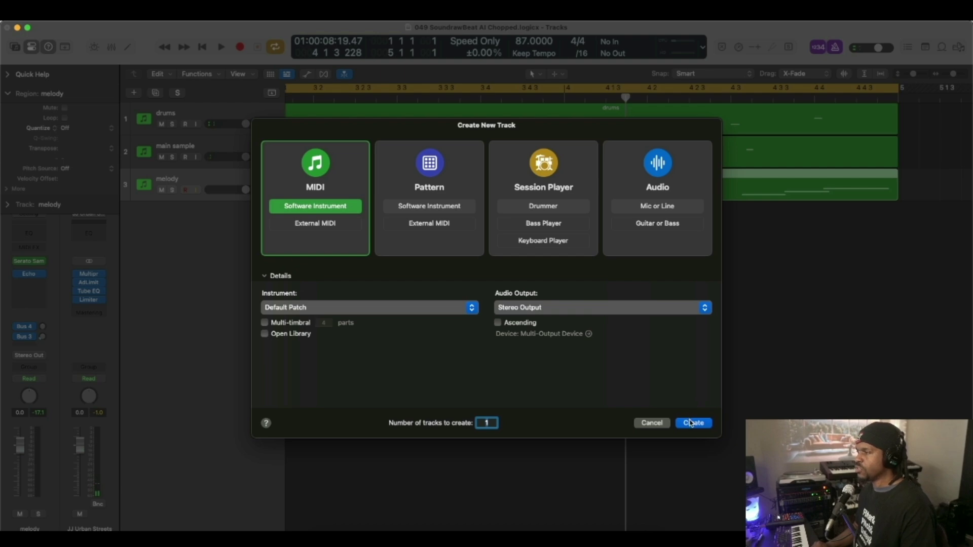
left_click(692, 422)
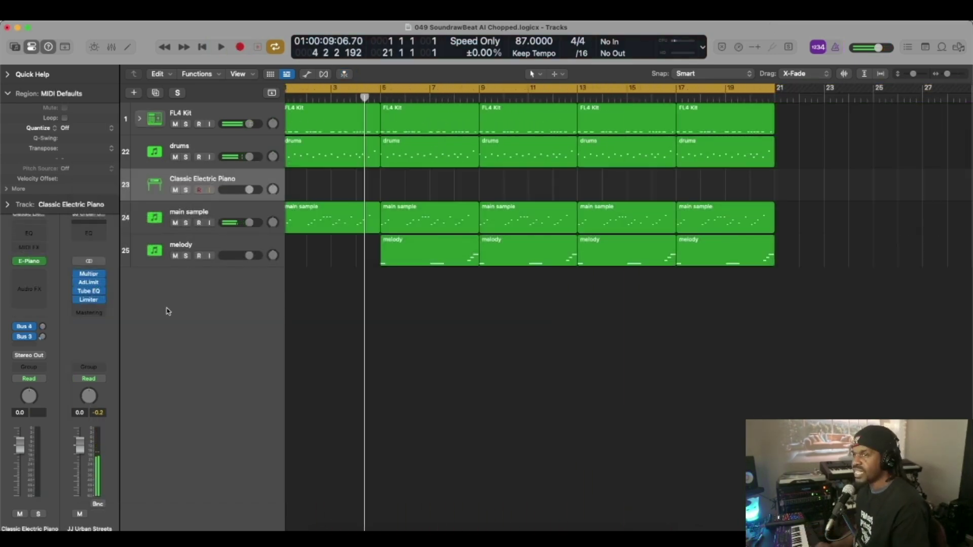
- Open the sound library for the Classic Electric Piano track and replace its instrument with Retro Synth using the Filt LFO Strings preset
key("1")
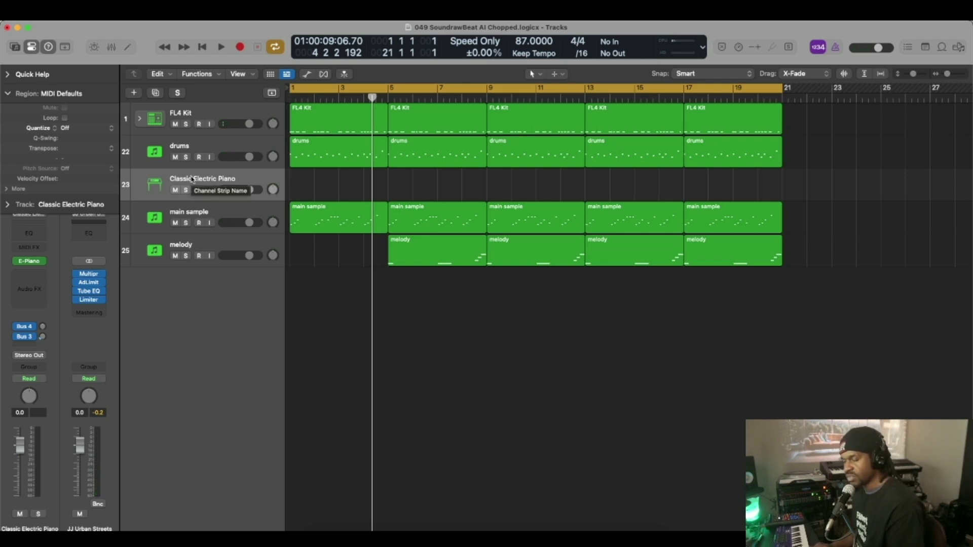
key("y")
key("Left")
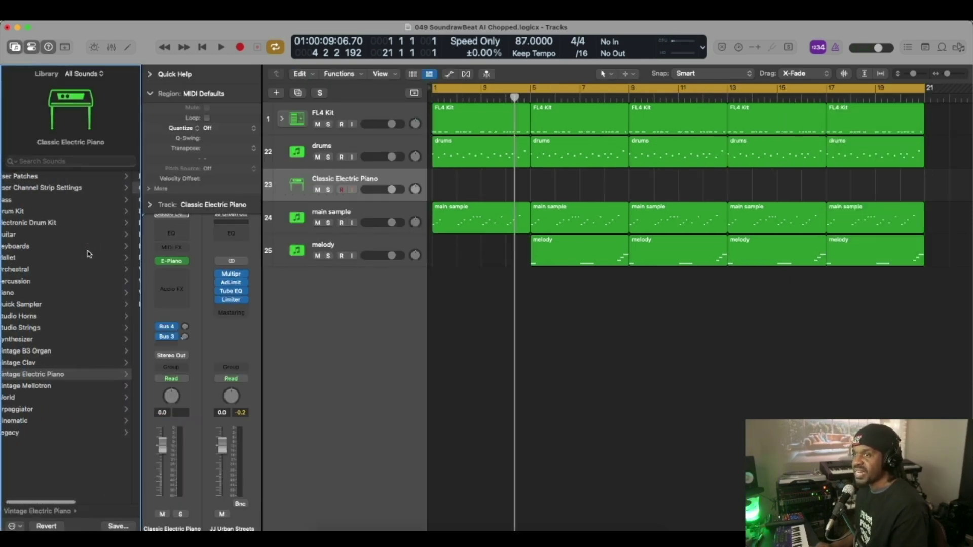
left_click(31, 269)
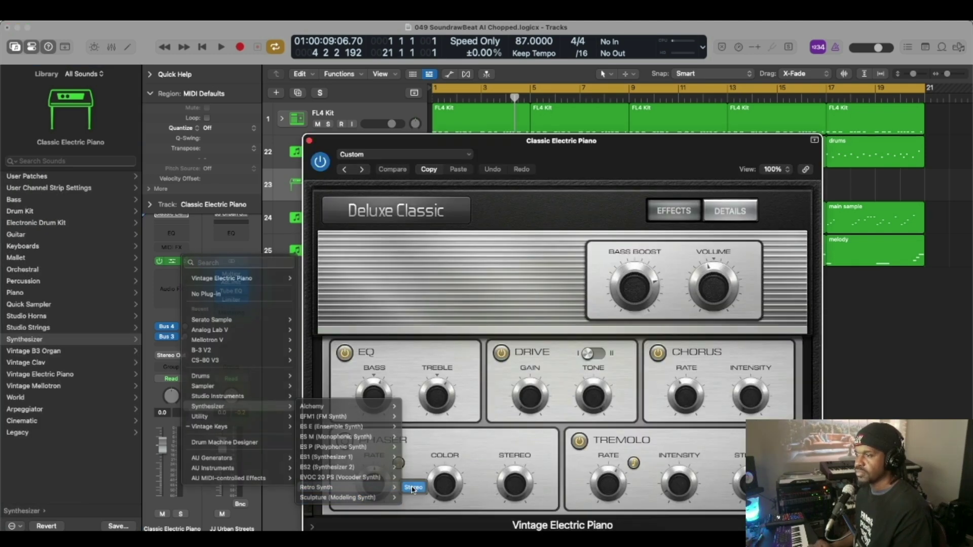
left_click(345, 486)
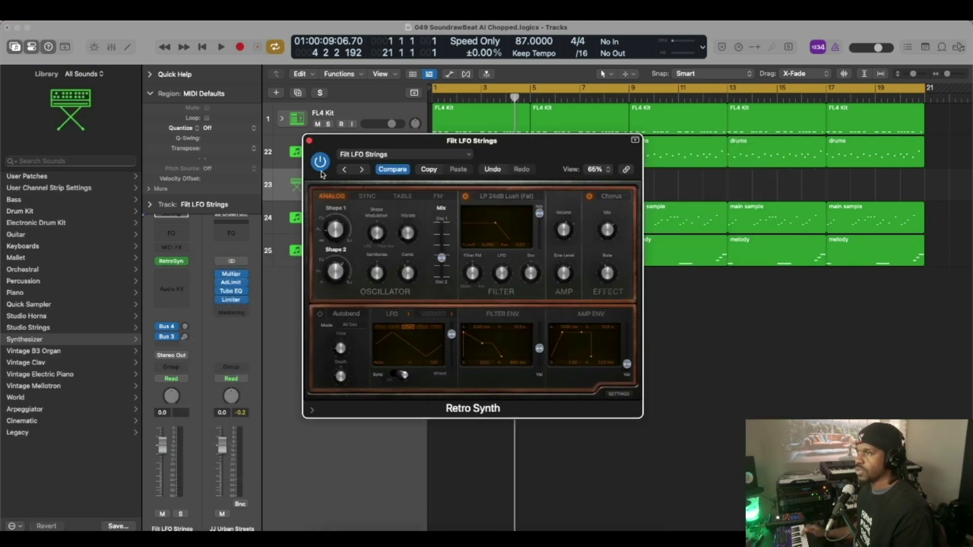